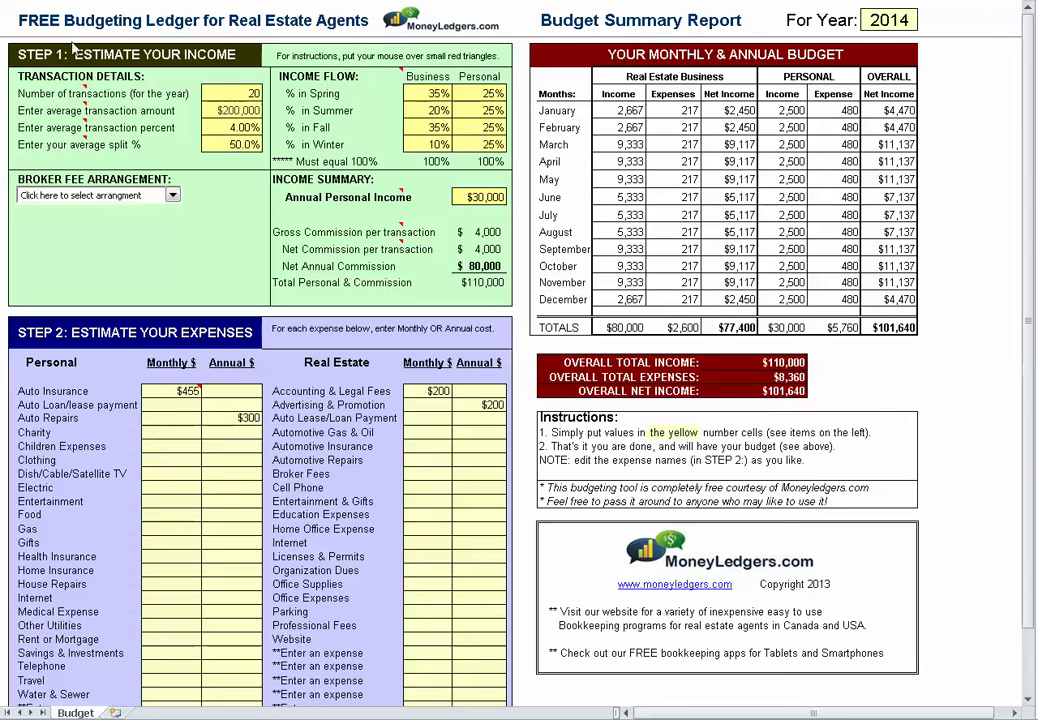
Step: Point out the income estimate, expense estimate and monthly/annual budget summary sections
click(30, 56)
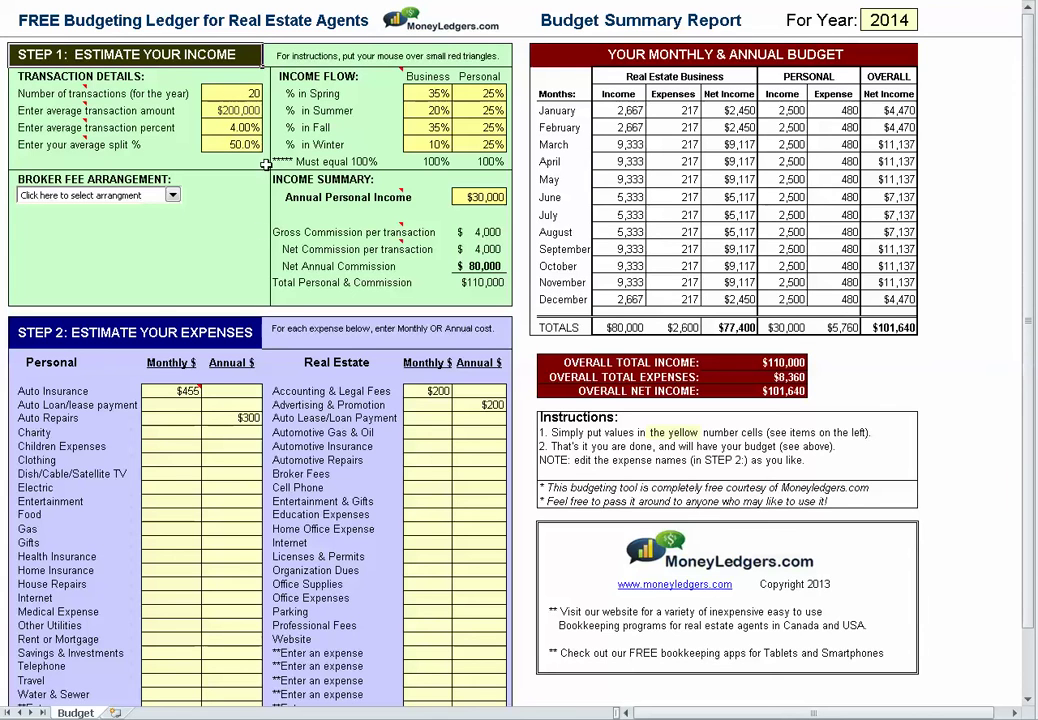
click(46, 333)
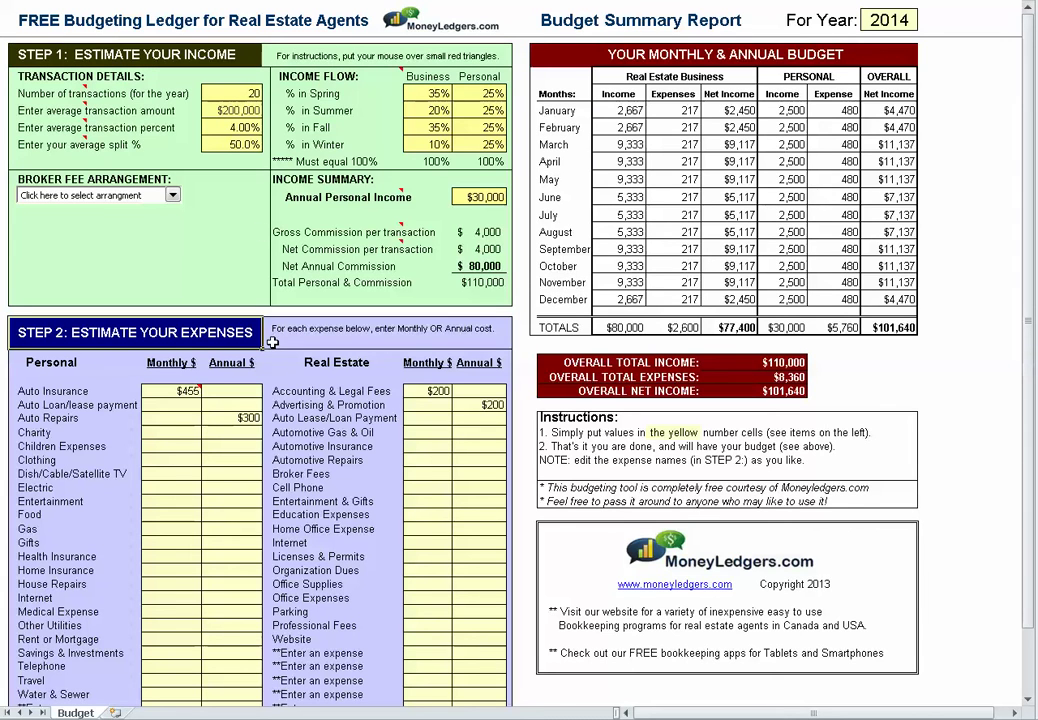
drag(575, 61, 657, 326)
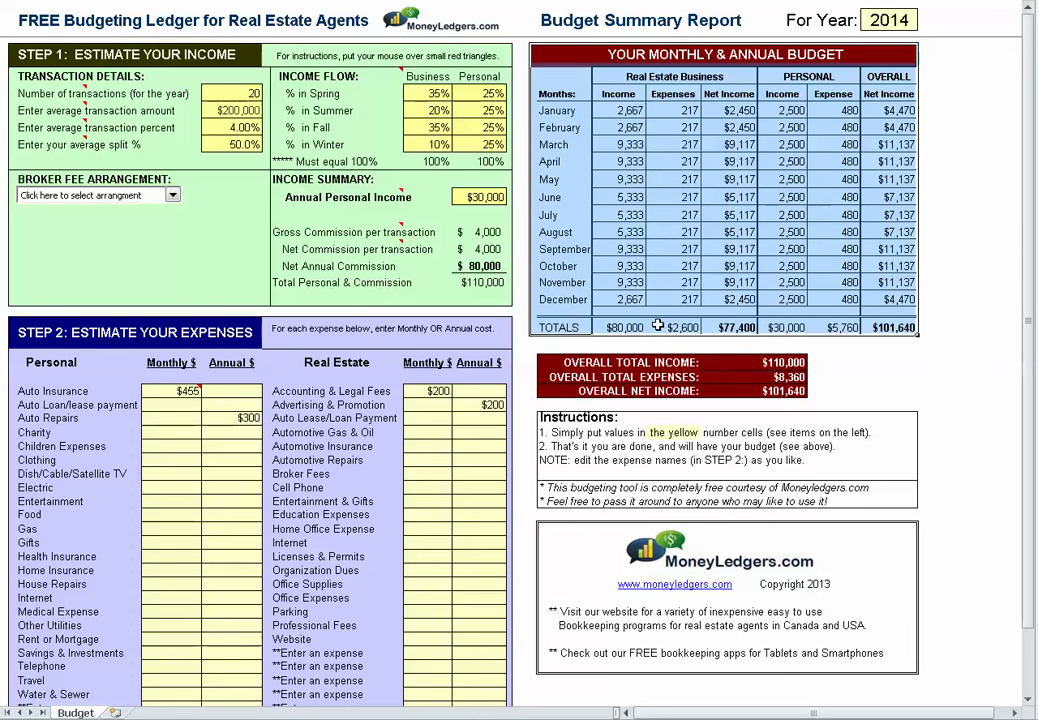
click(122, 60)
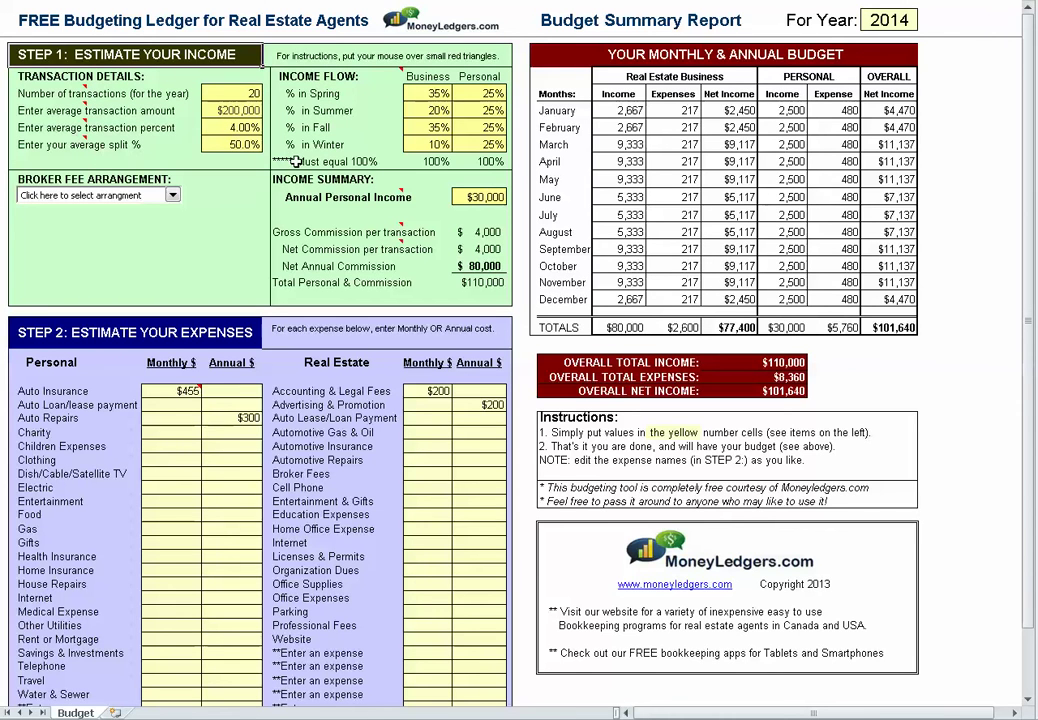
Step: Review the transaction count, average transaction amount, transaction percent and split percentage values
click(239, 92)
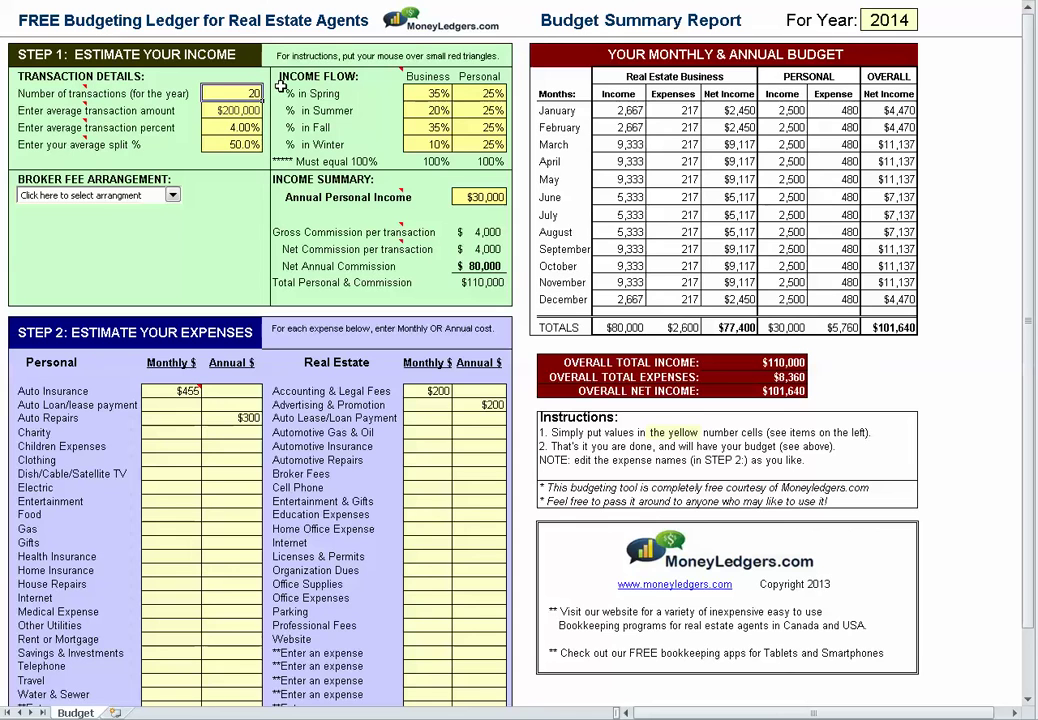
click(240, 111)
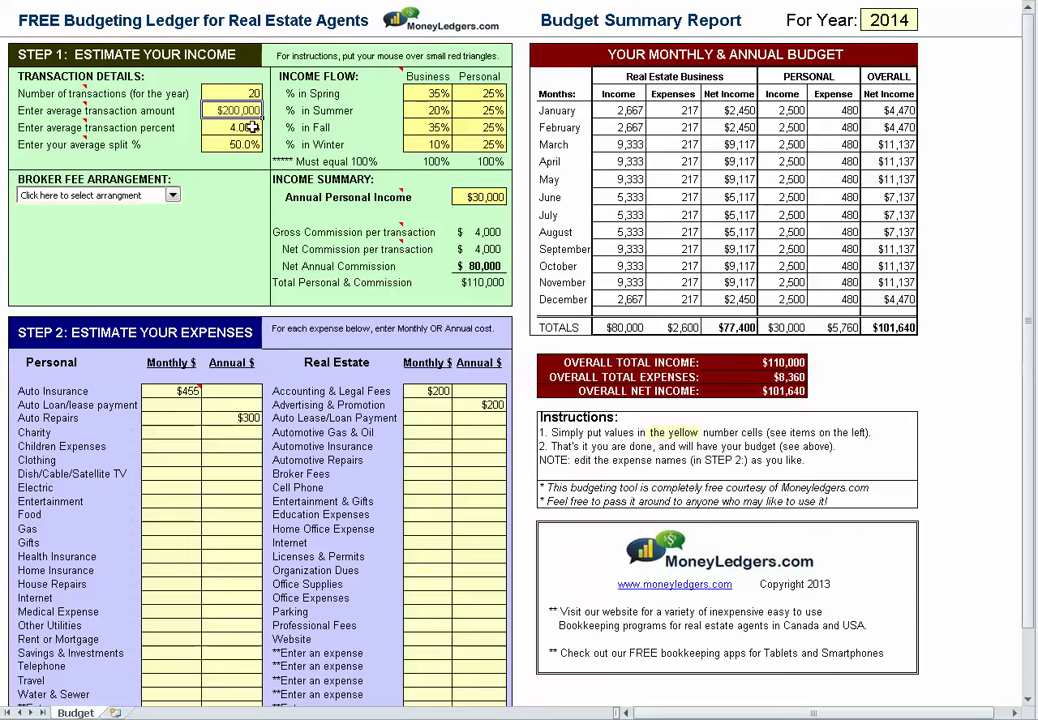
click(238, 127)
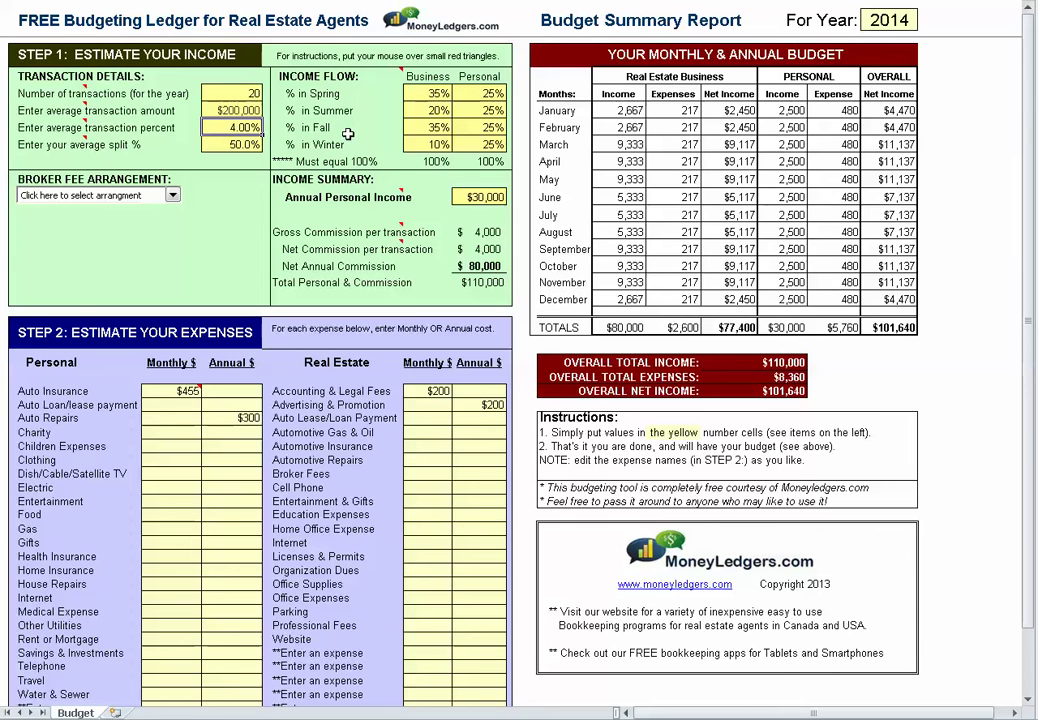
click(222, 144)
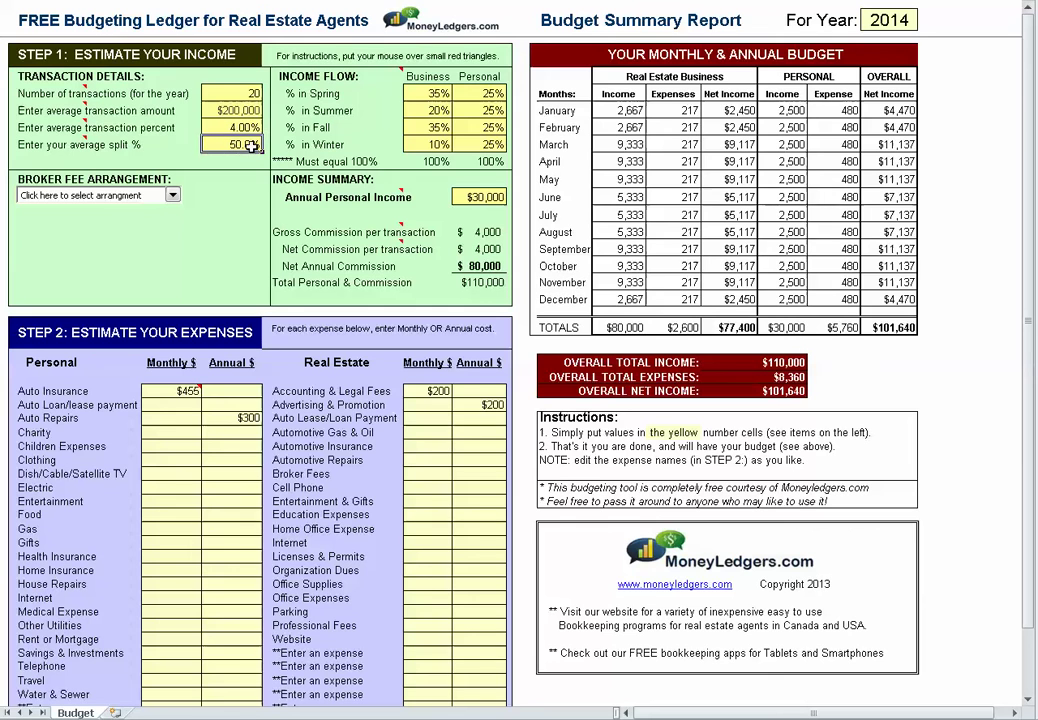
click(242, 92)
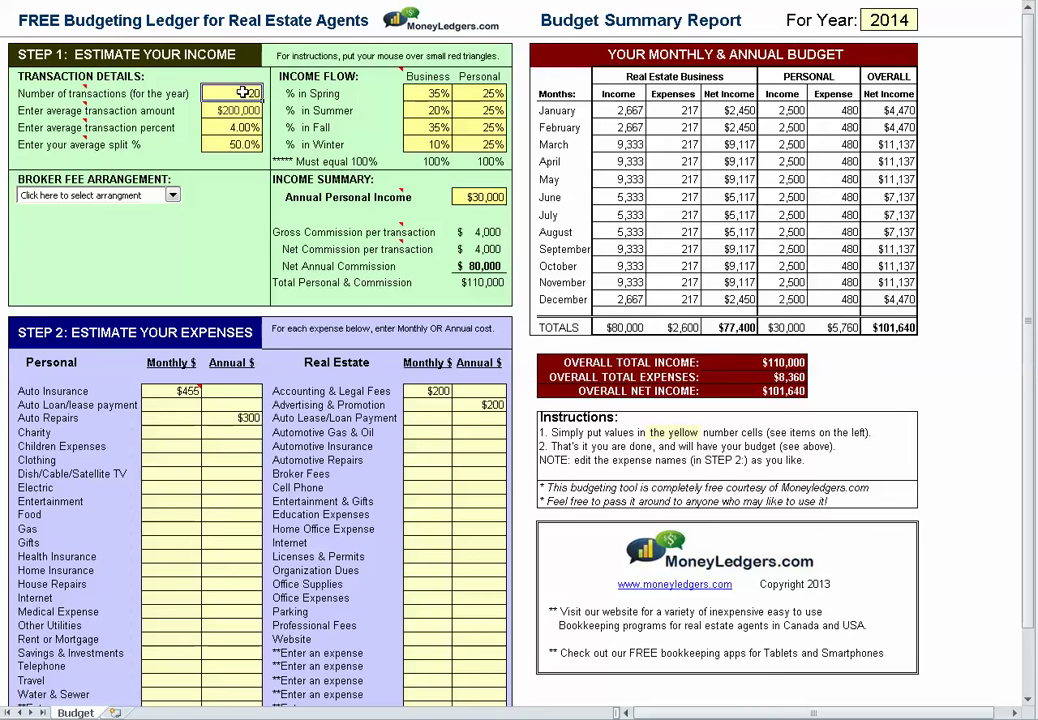
Step: Set the broker fee to Monthly Flat Fee - Plus % Split with a $500 fee and 20% share
click(131, 198)
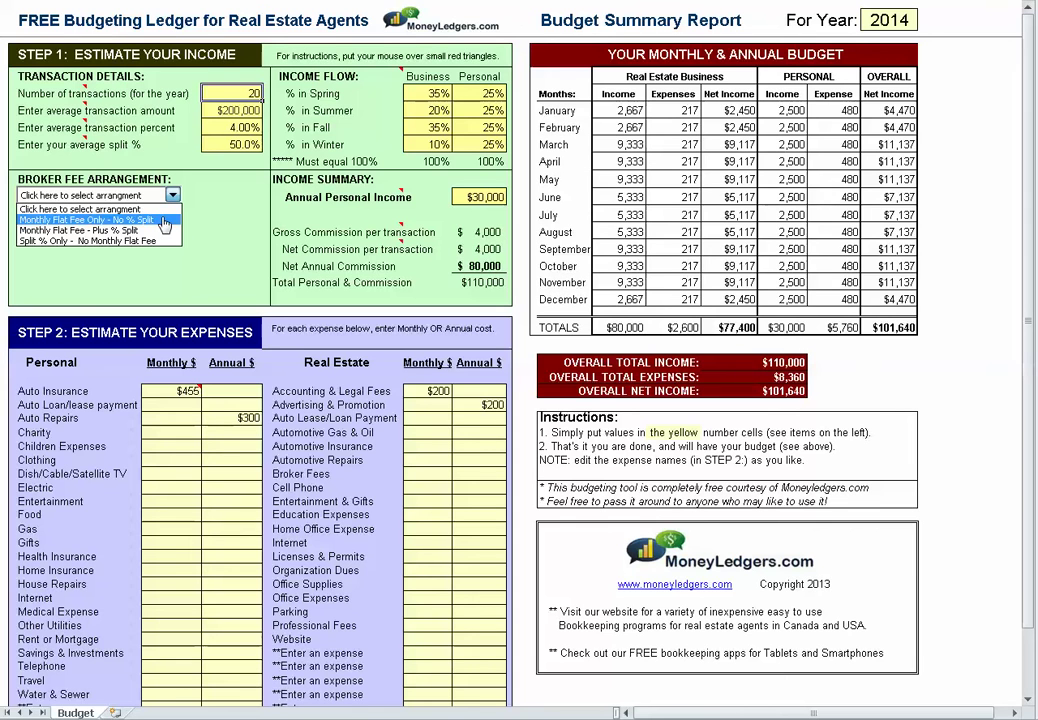
click(160, 218)
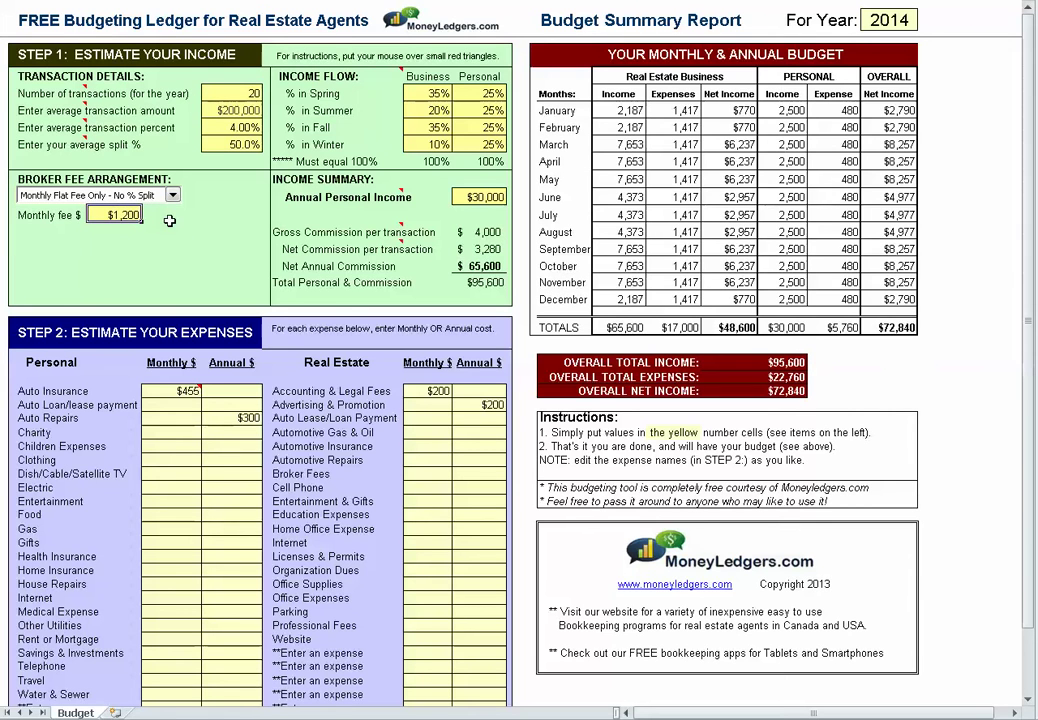
click(173, 195)
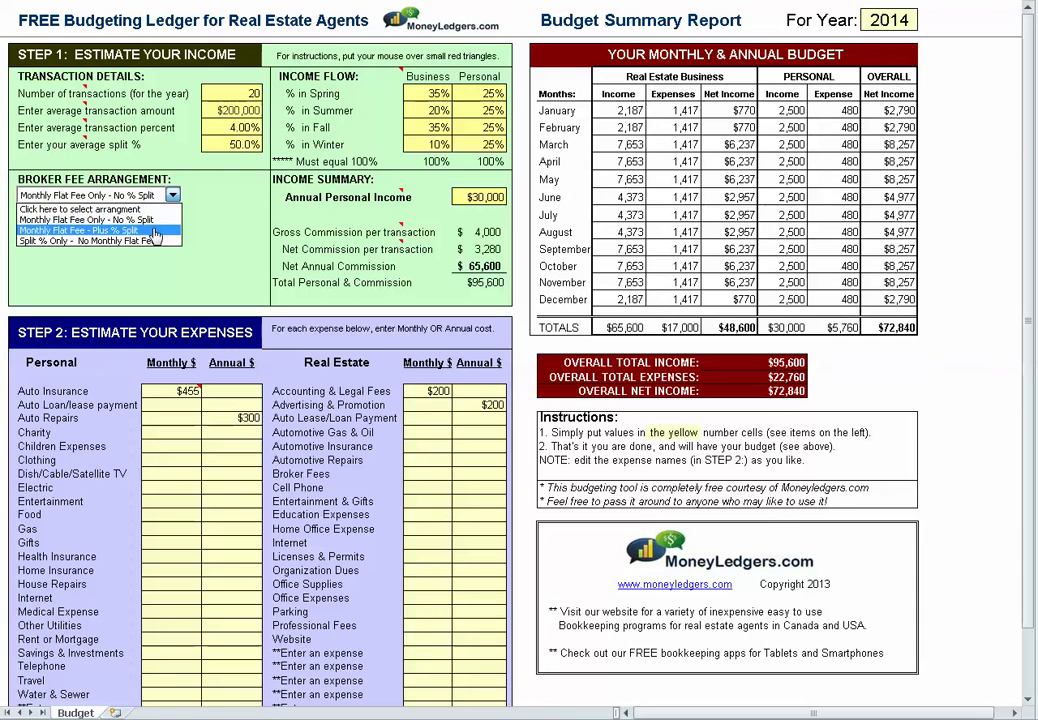
click(158, 231)
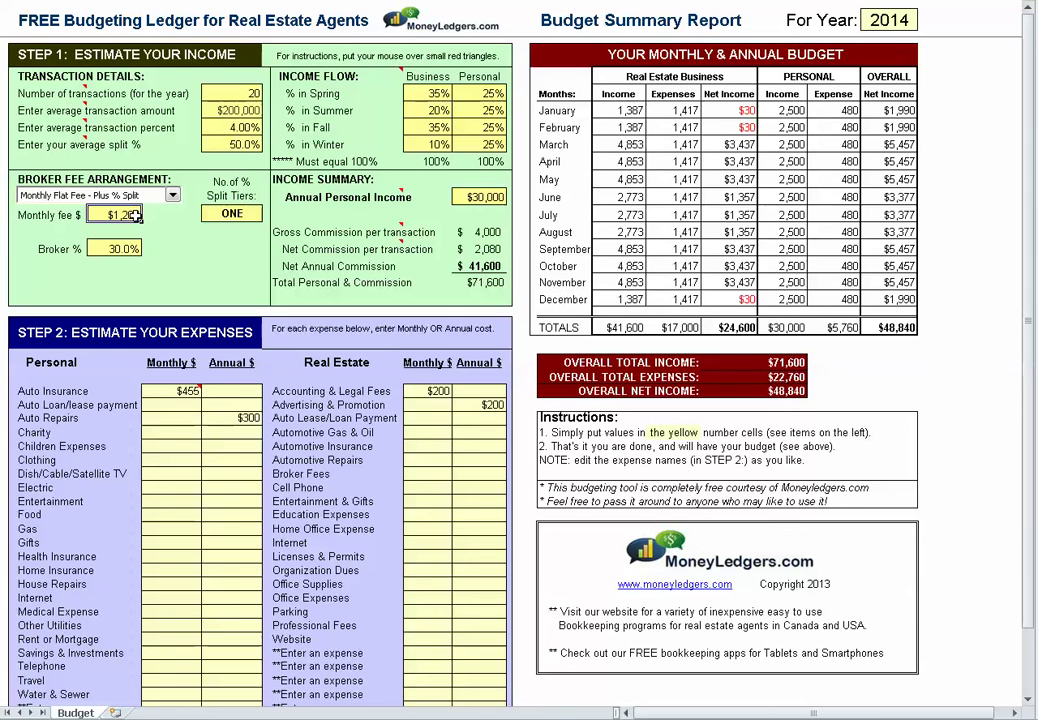
text(500)
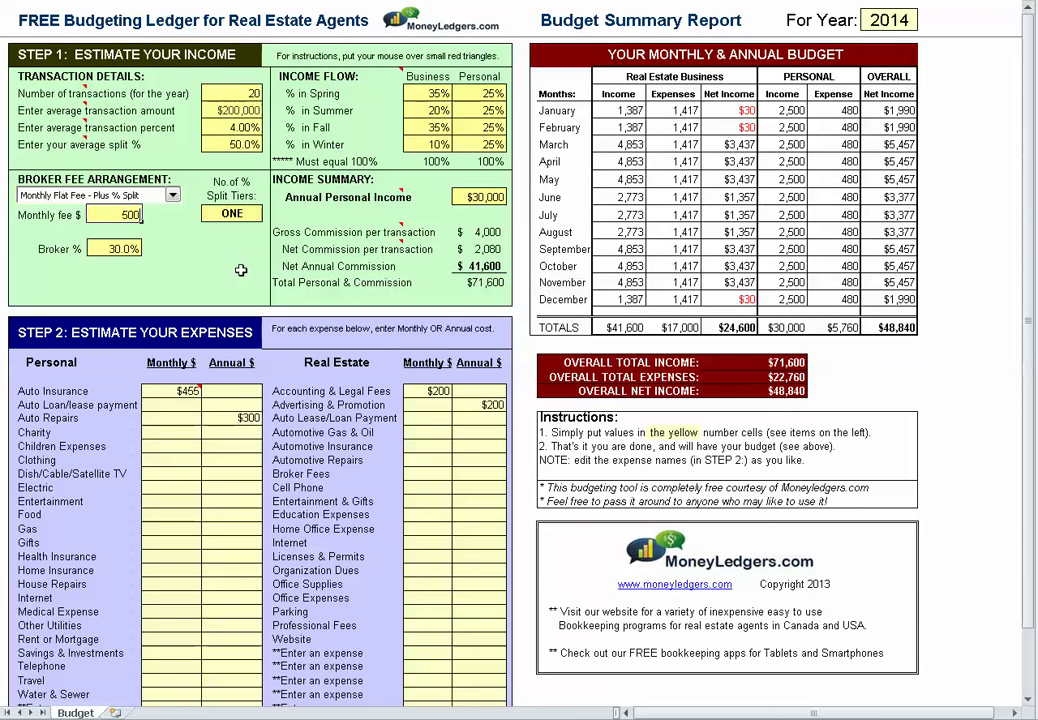
key(Return)
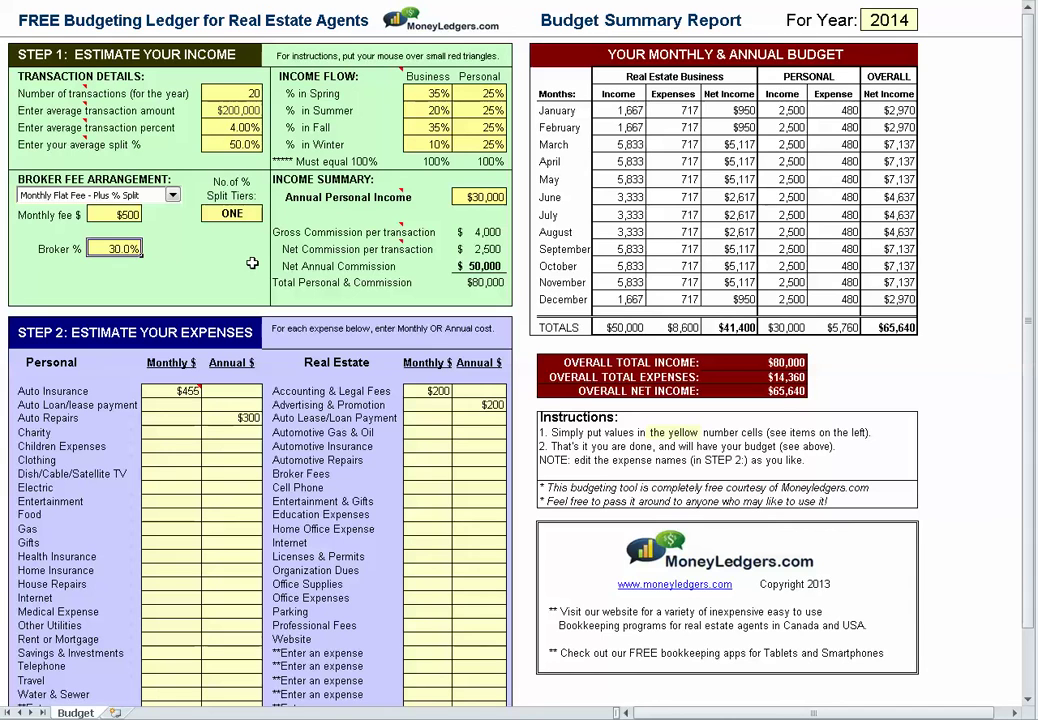
text(20)
key(Up)
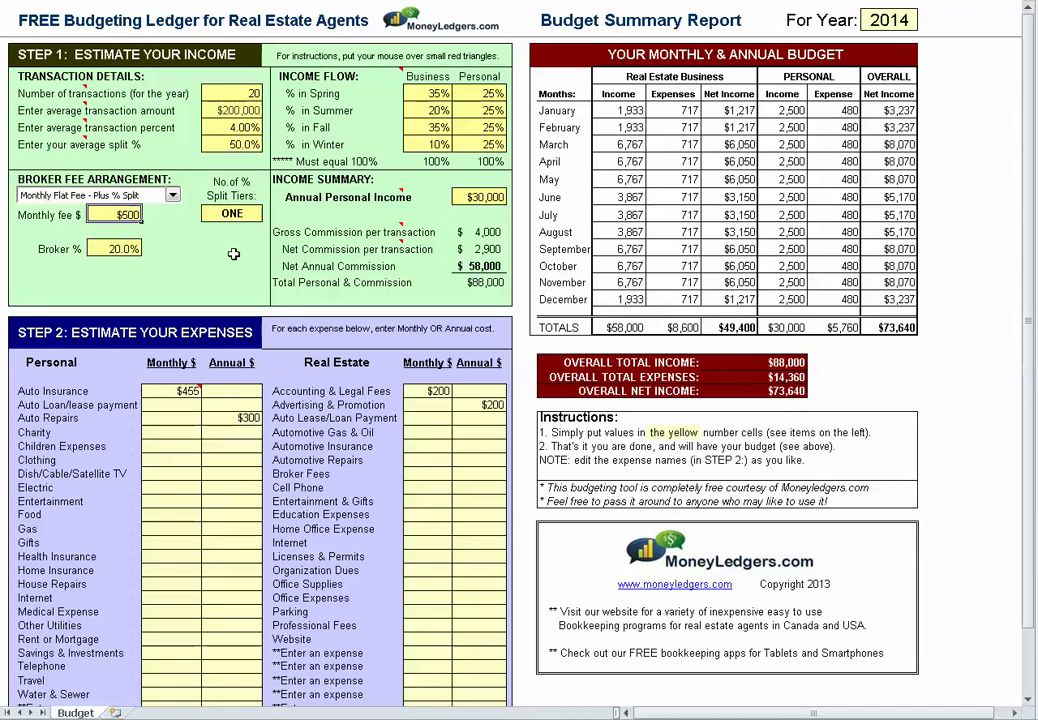
key(Down)
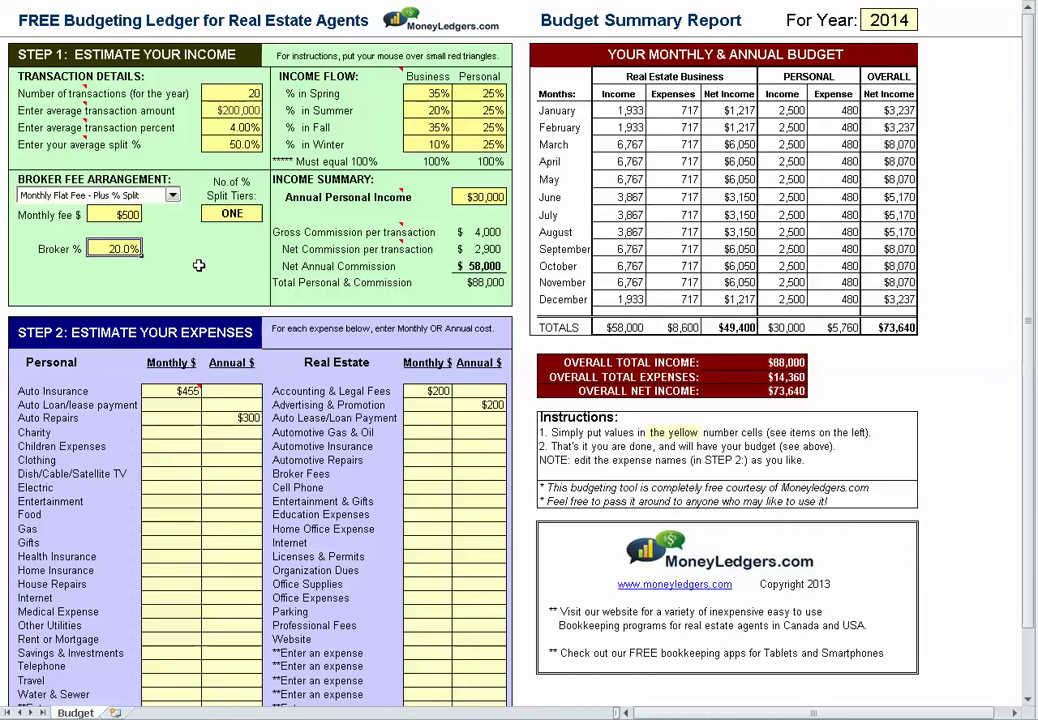
click(249, 219)
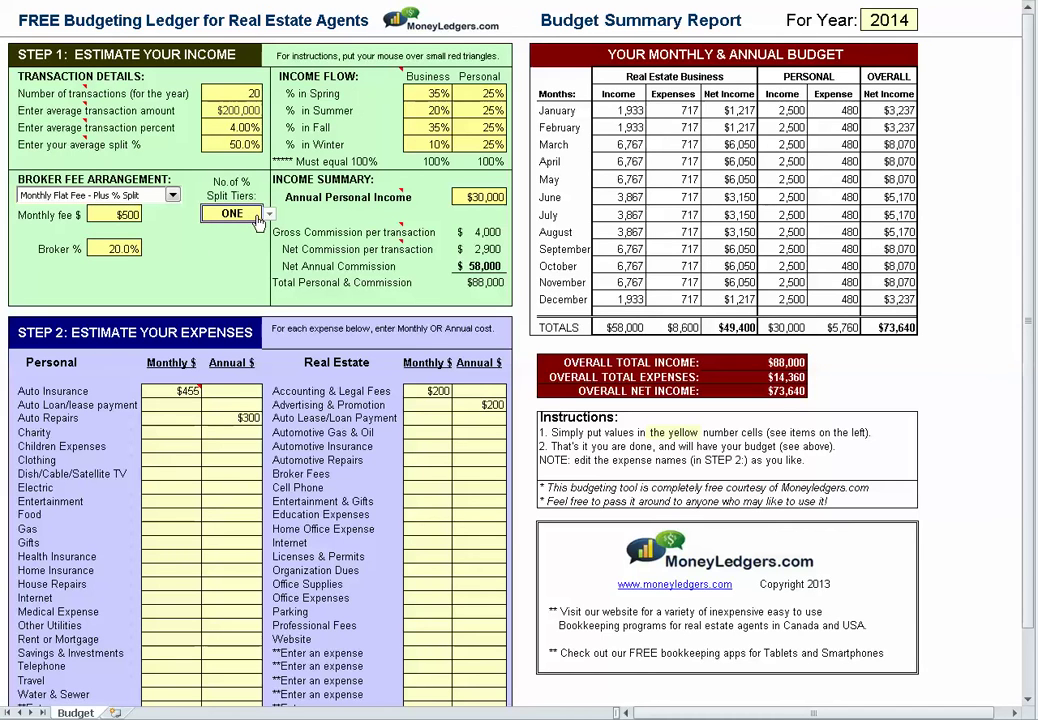
click(269, 214)
click(252, 234)
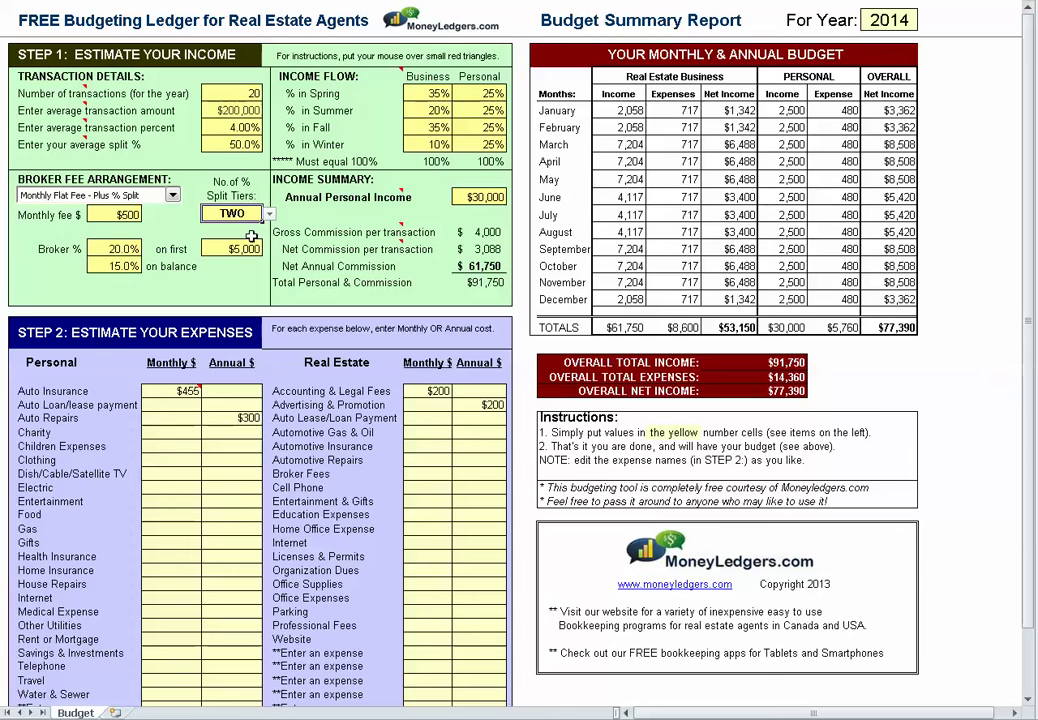
click(120, 248)
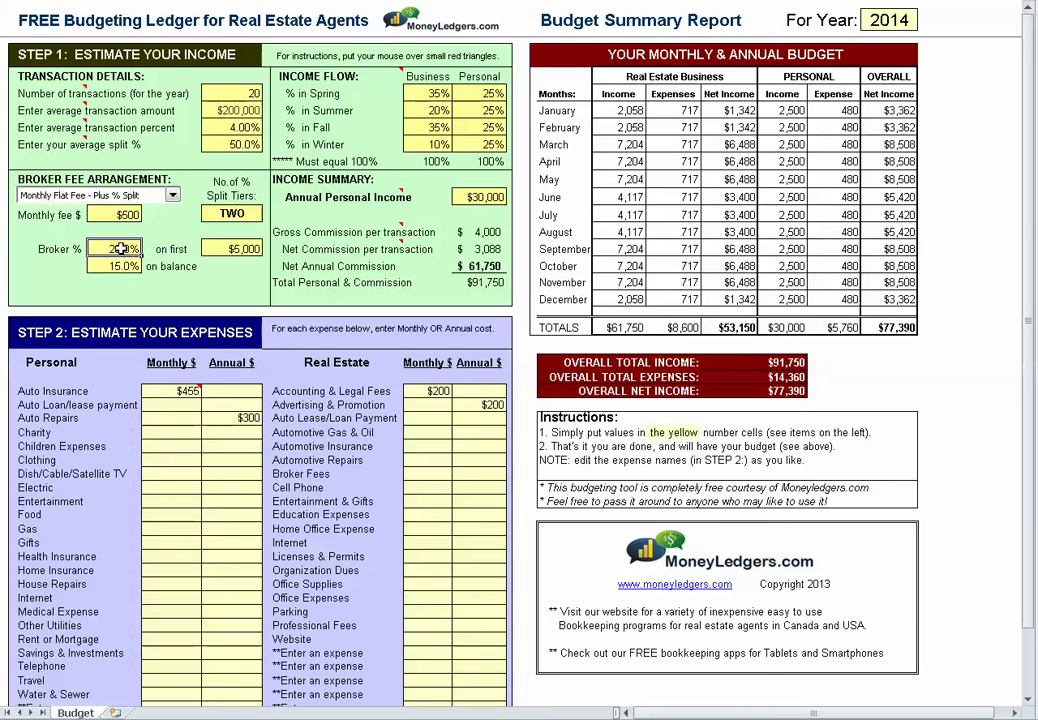
click(232, 248)
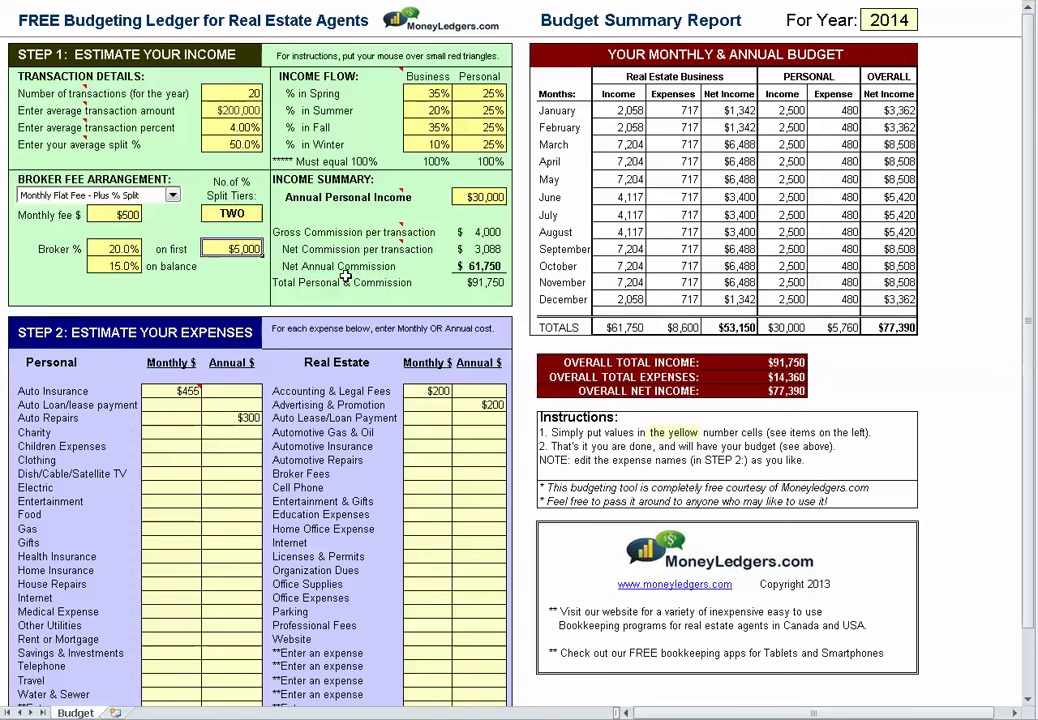
text(50000)
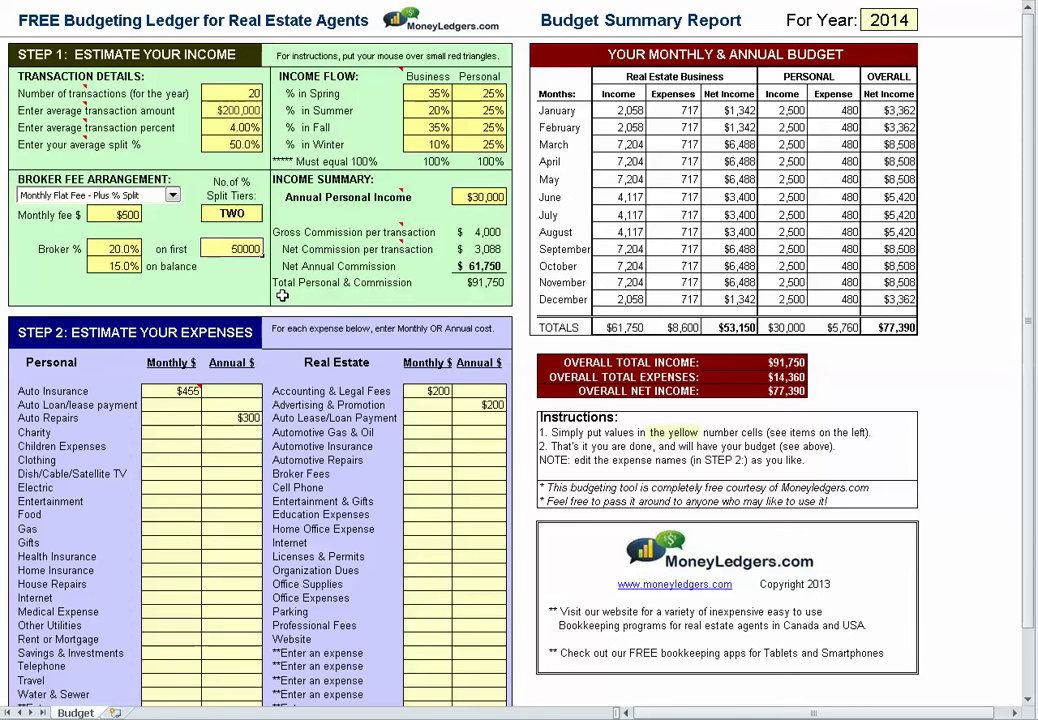
click(127, 267)
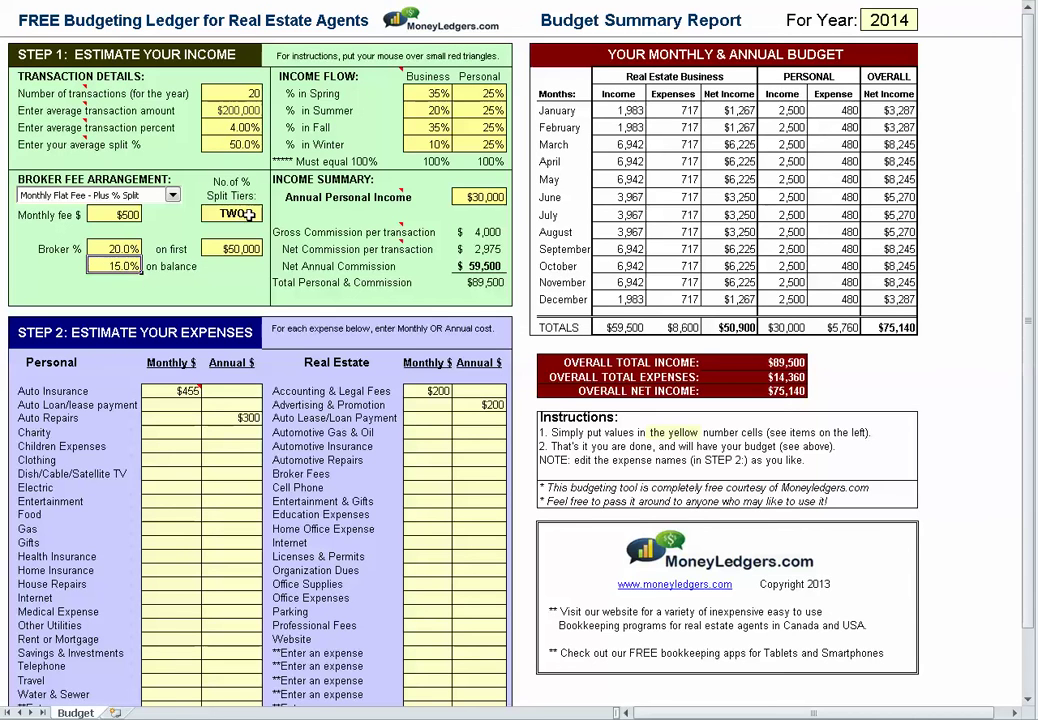
click(249, 215)
click(269, 214)
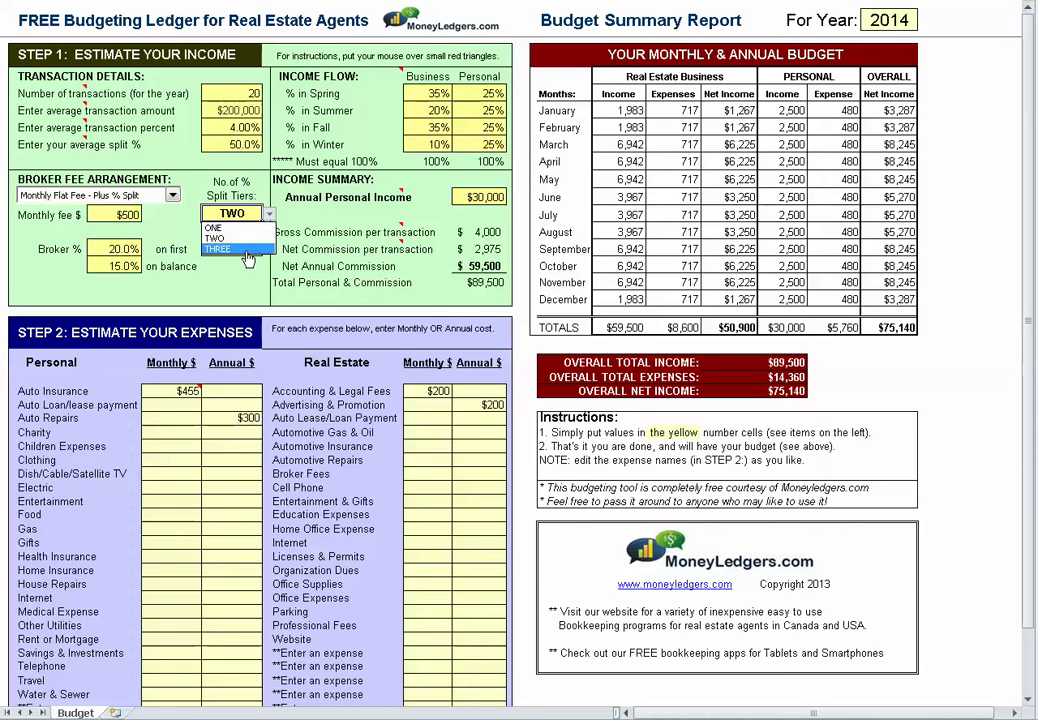
click(245, 251)
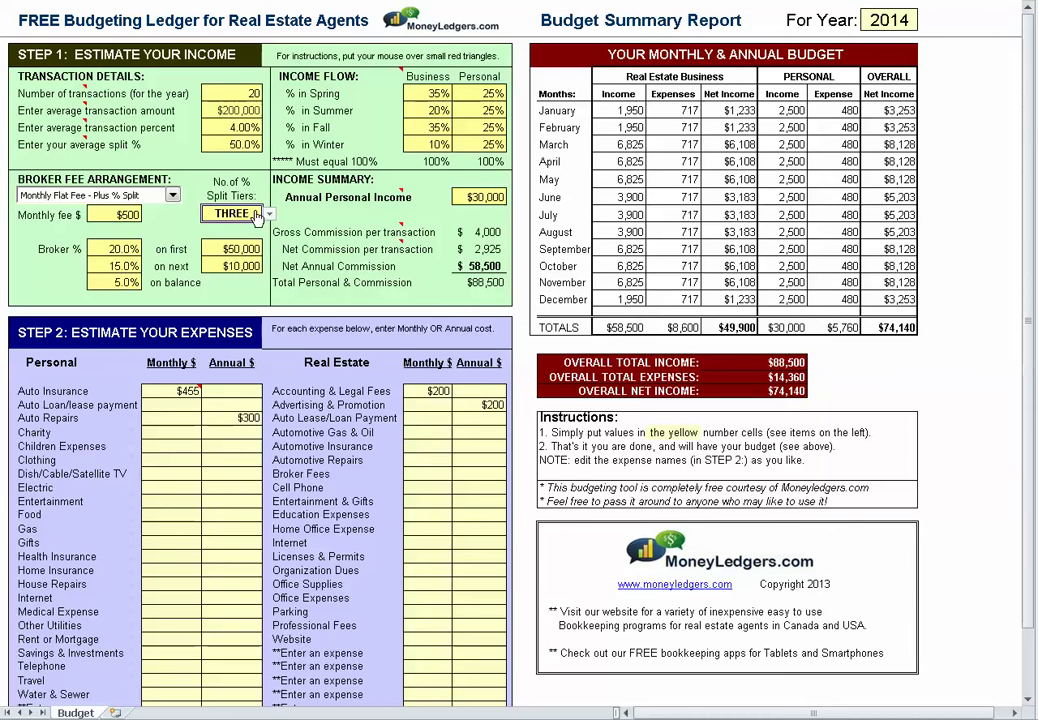
click(269, 214)
click(245, 228)
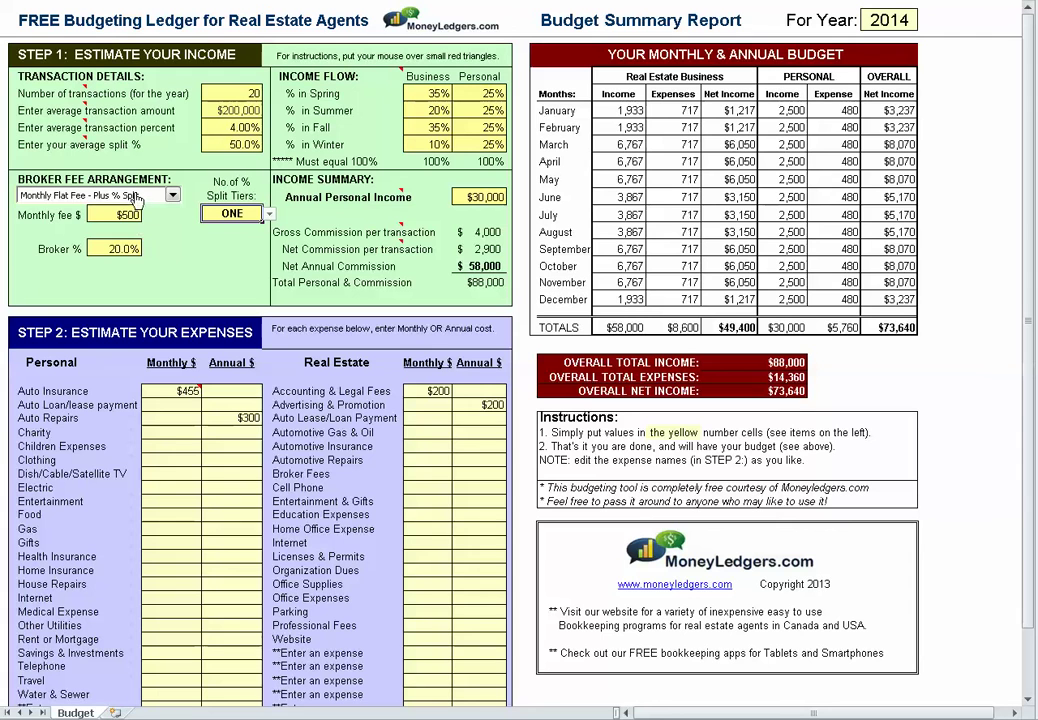
Step: Switch to Split % Only at 20.0%, keeping one split tier, and select the seasonal income percentages
click(137, 197)
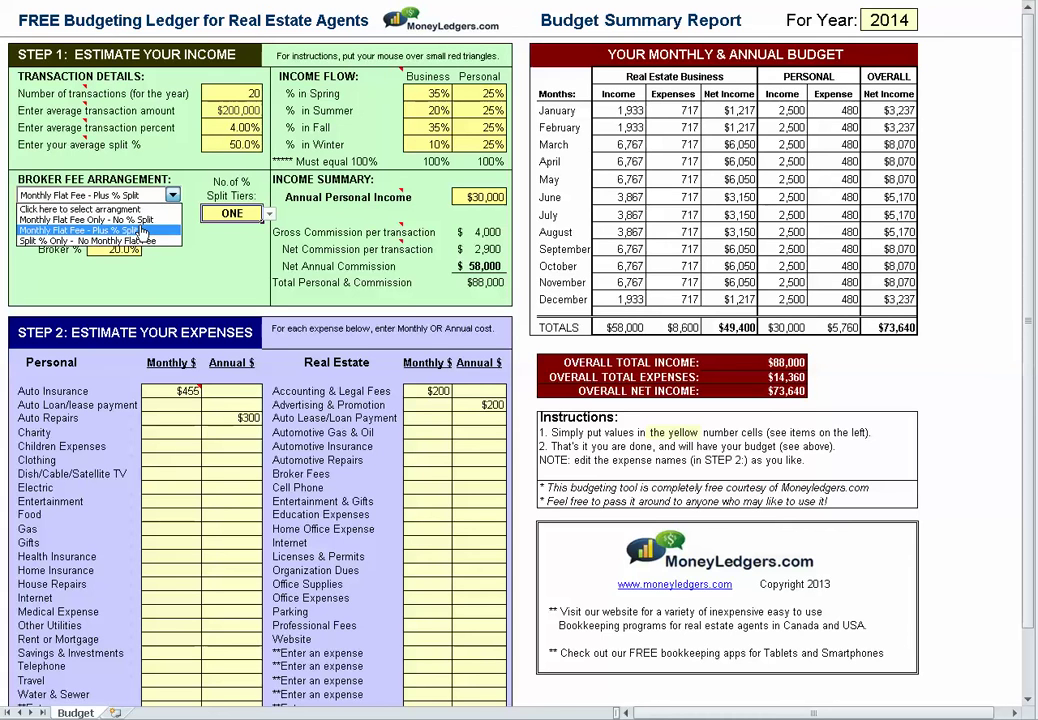
click(163, 242)
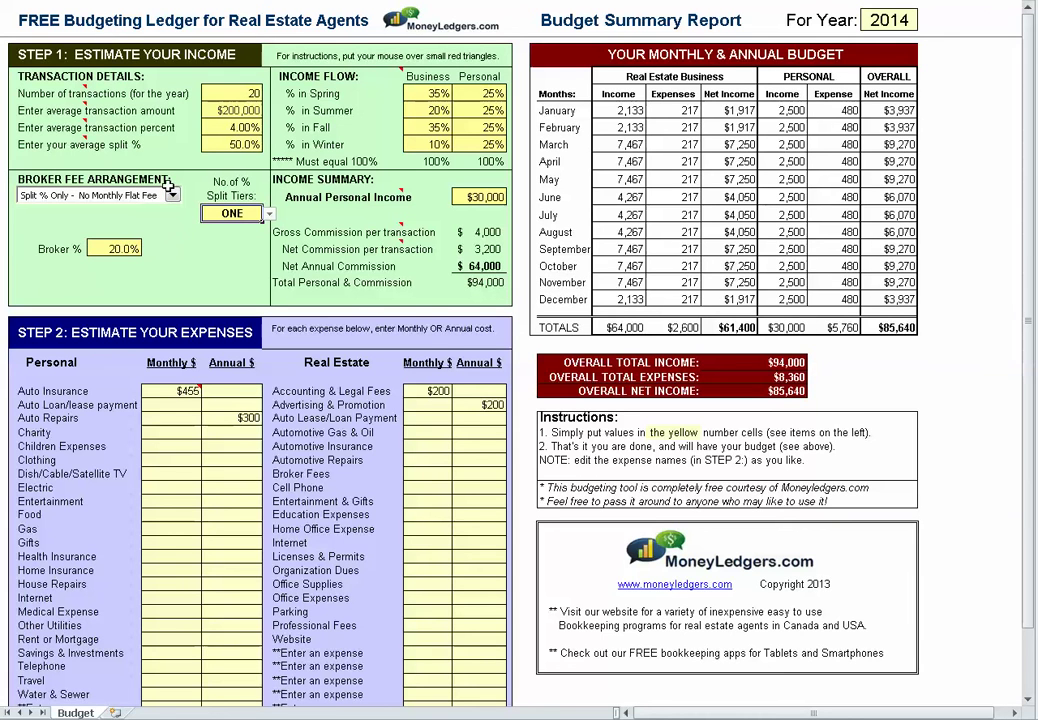
click(268, 214)
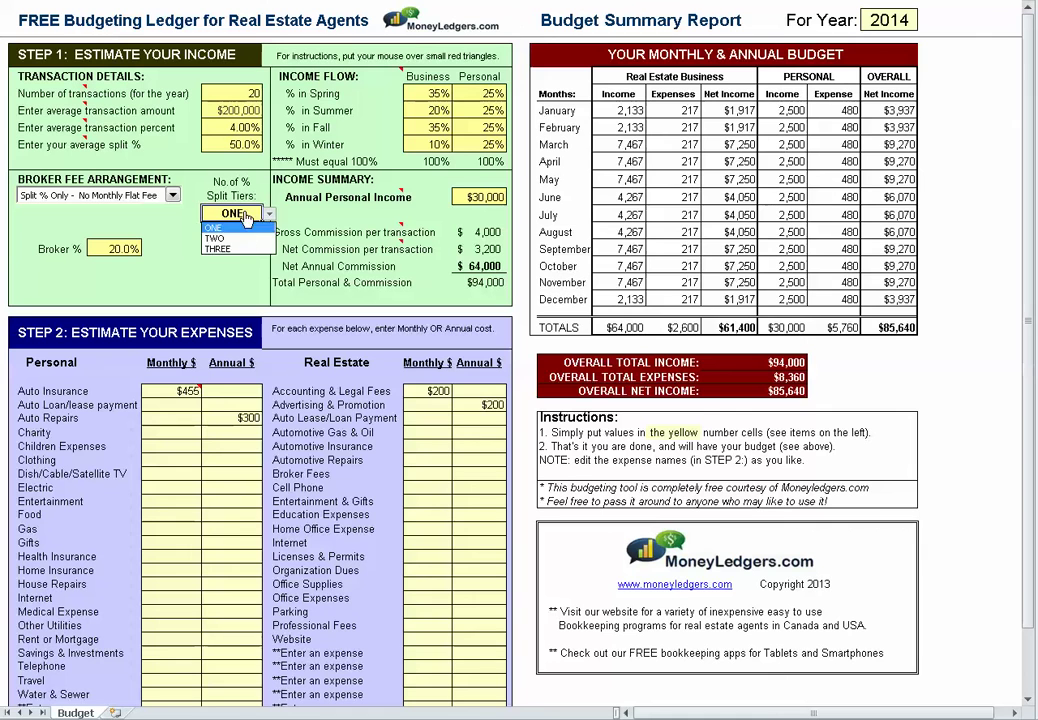
click(215, 240)
click(268, 214)
click(217, 249)
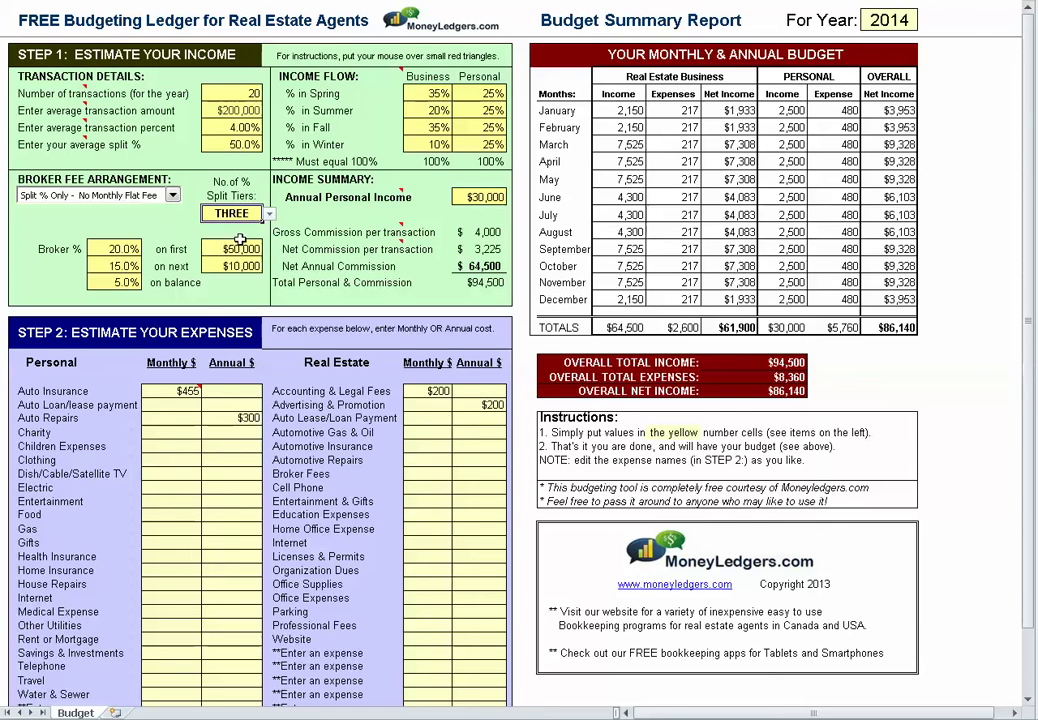
click(268, 214)
click(245, 228)
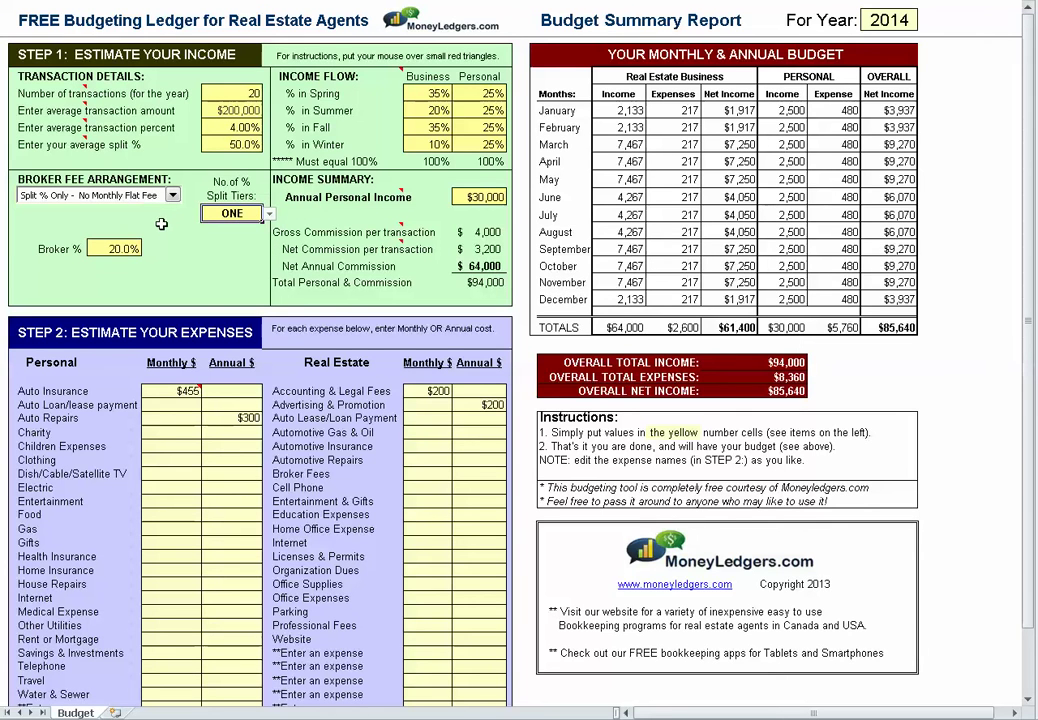
click(437, 95)
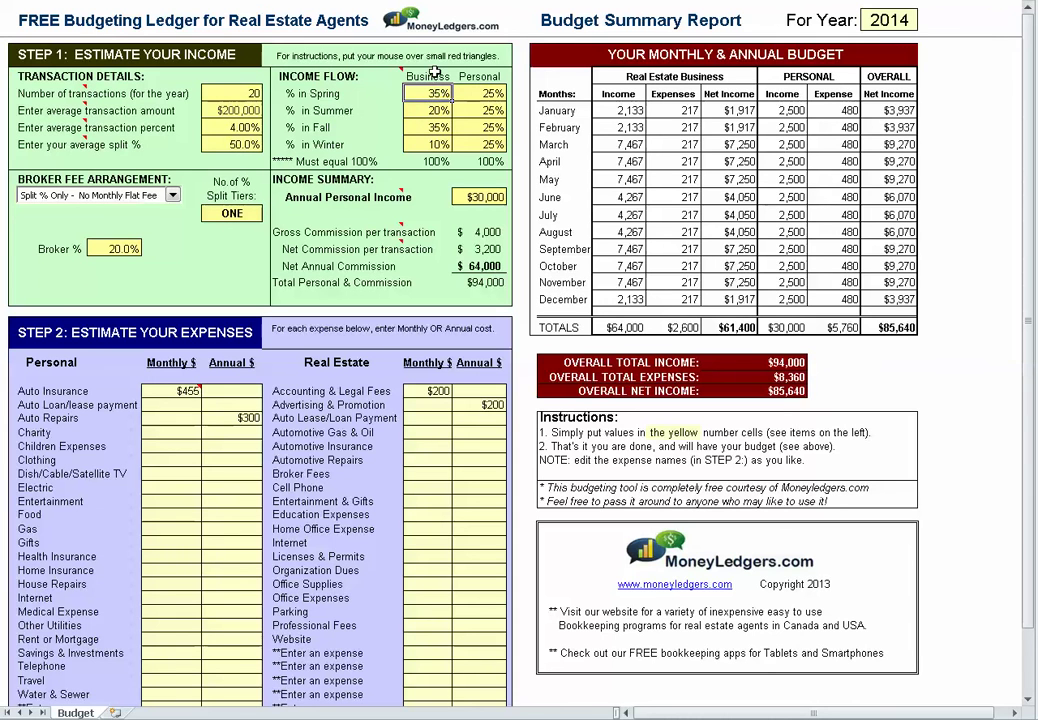
drag(436, 76, 437, 128)
drag(479, 76, 469, 133)
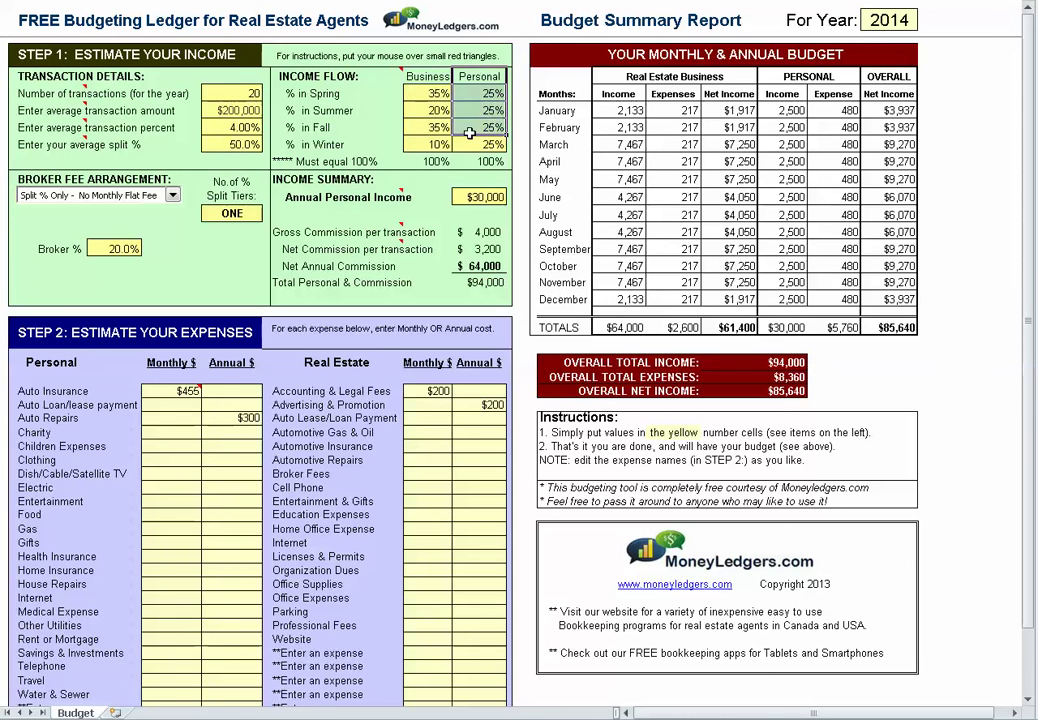
click(437, 94)
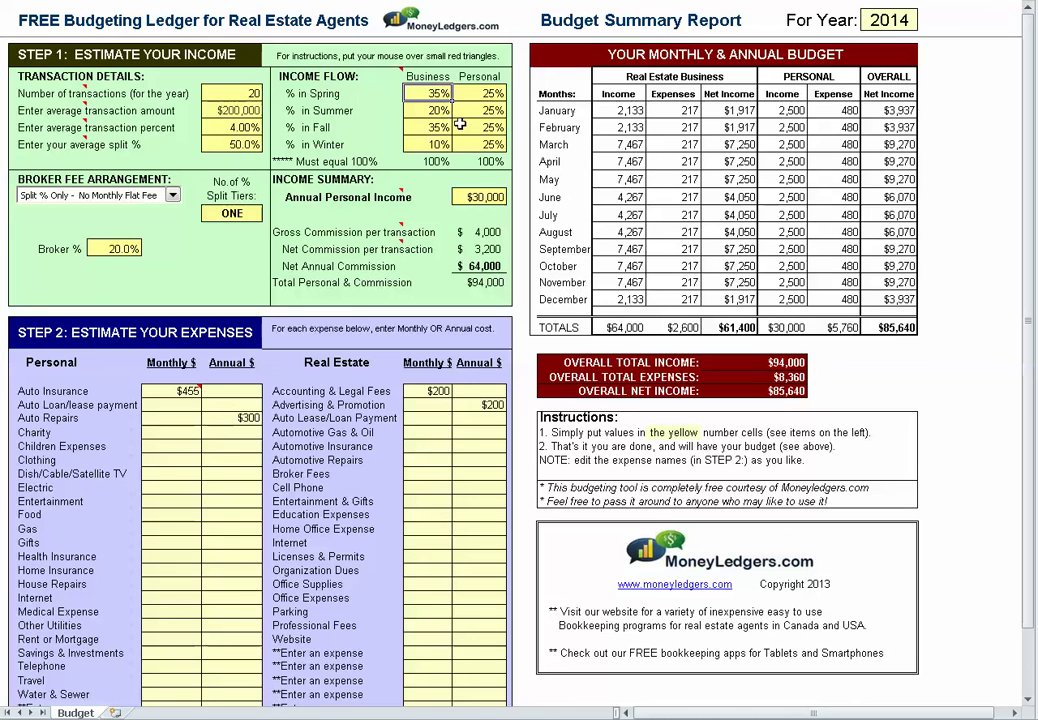
key(Down)
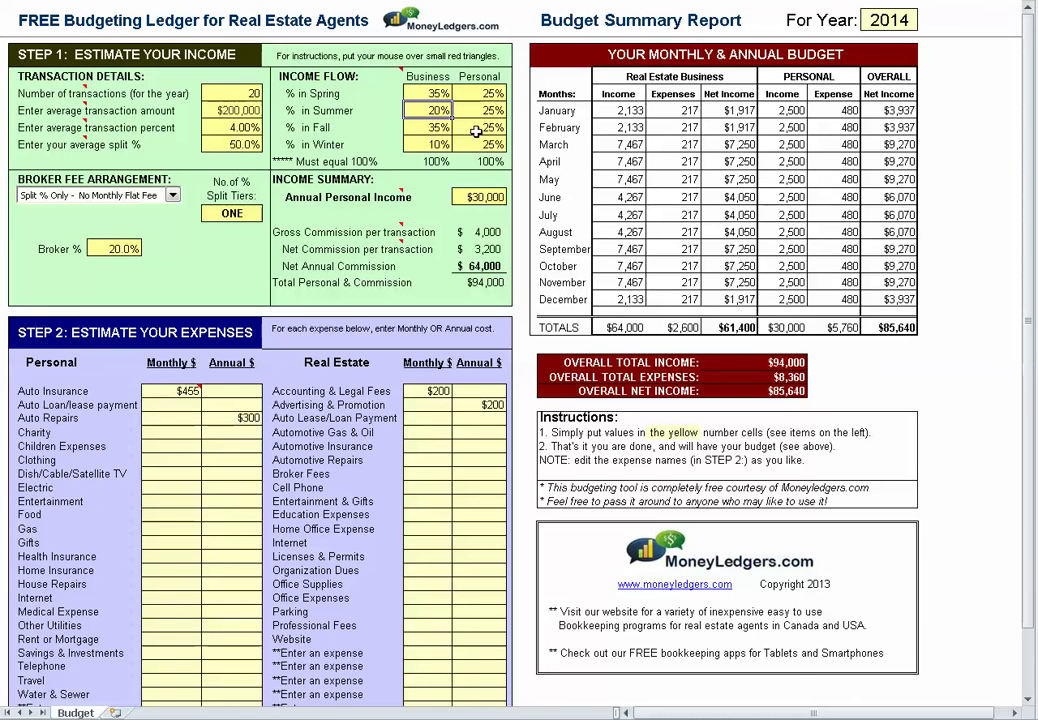
drag(440, 144, 443, 97)
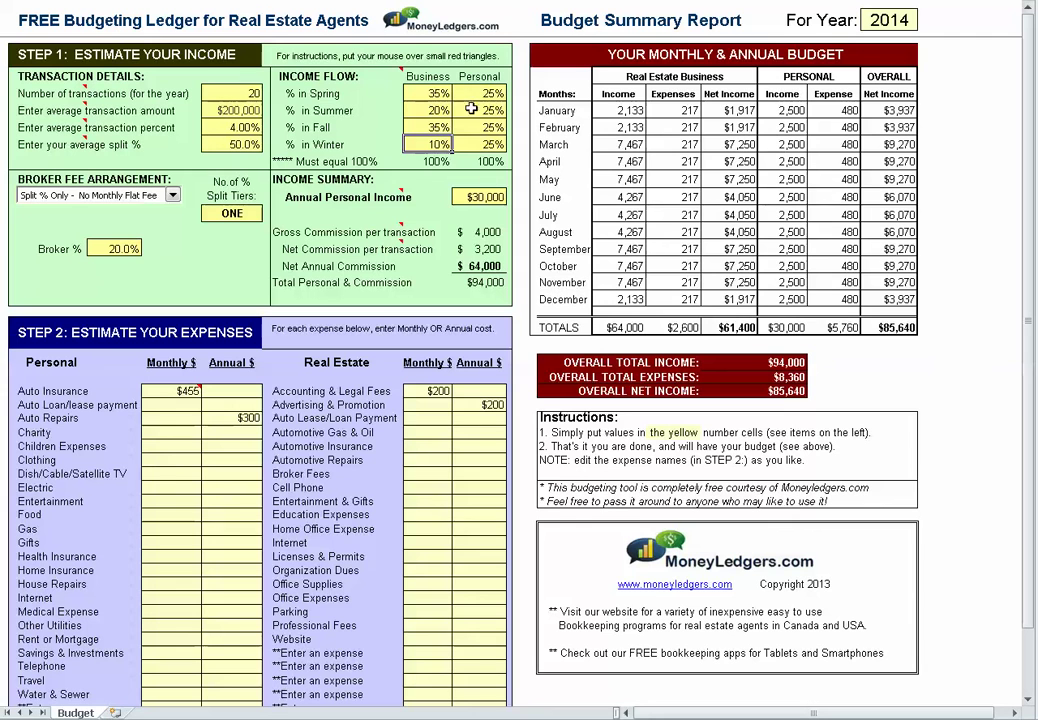
drag(477, 93, 481, 137)
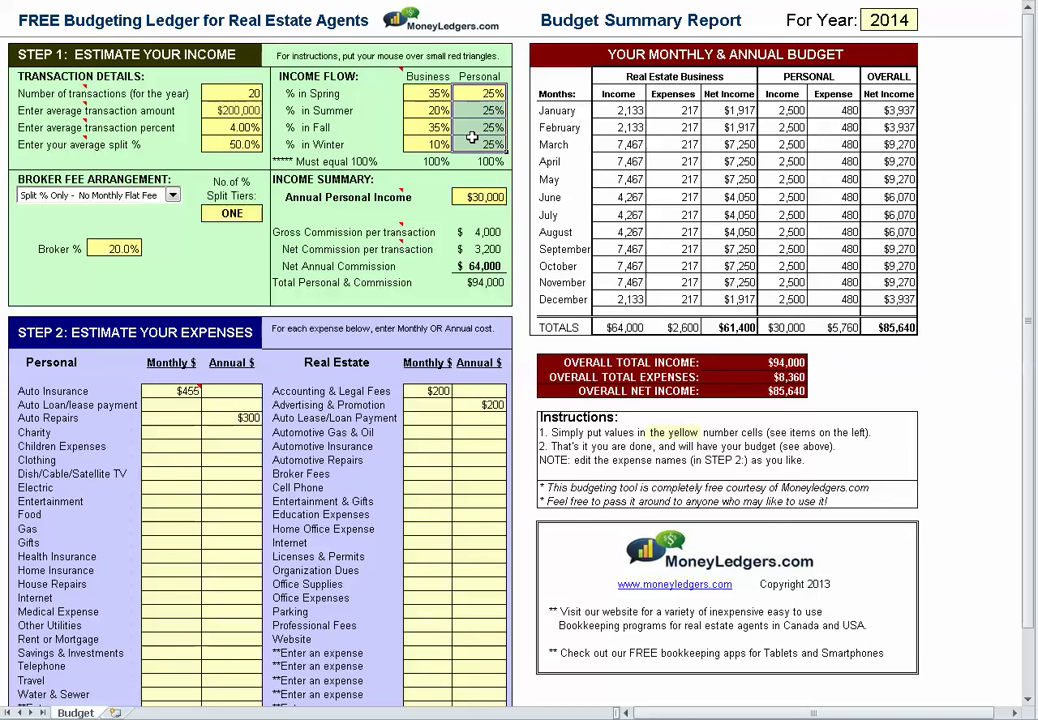
click(479, 92)
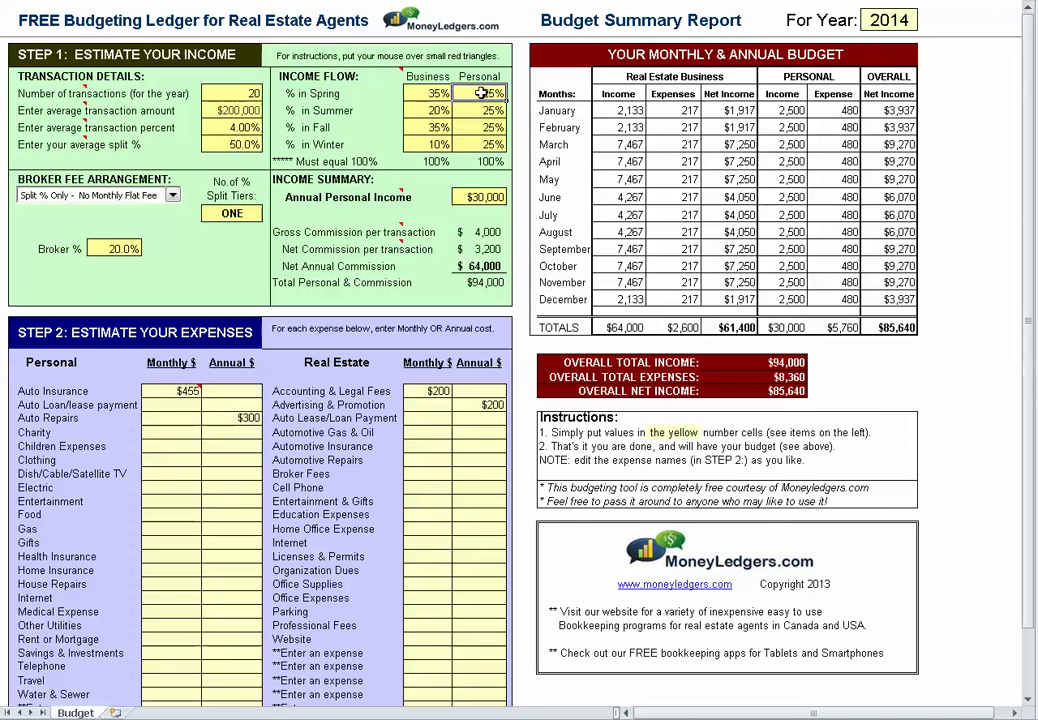
click(484, 161)
click(432, 161)
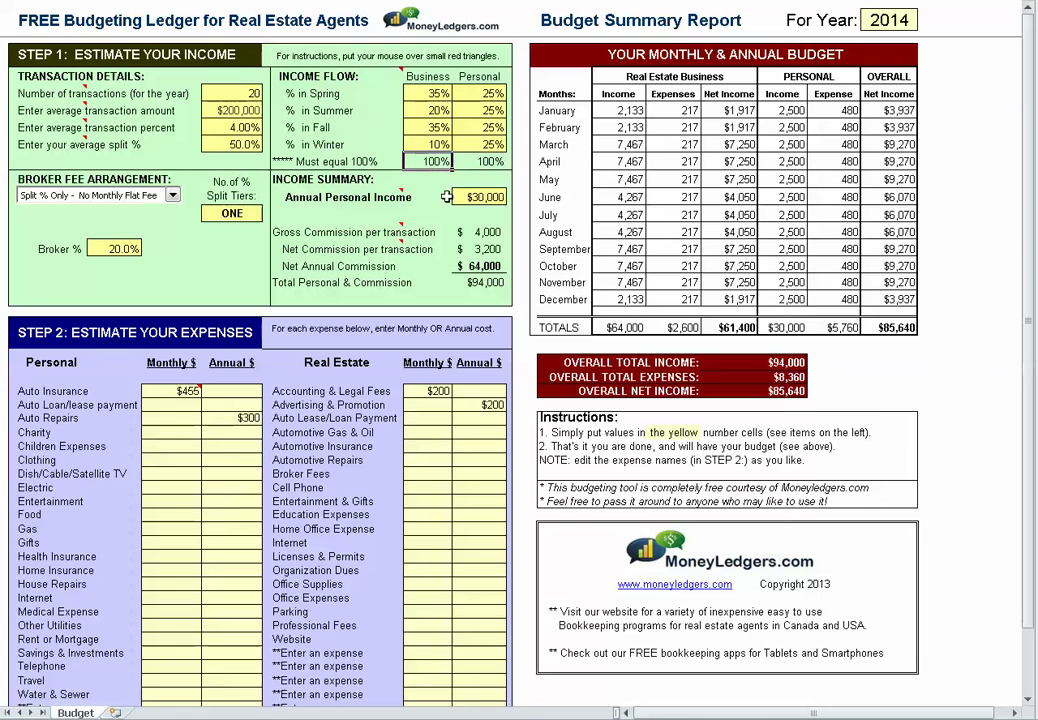
click(481, 197)
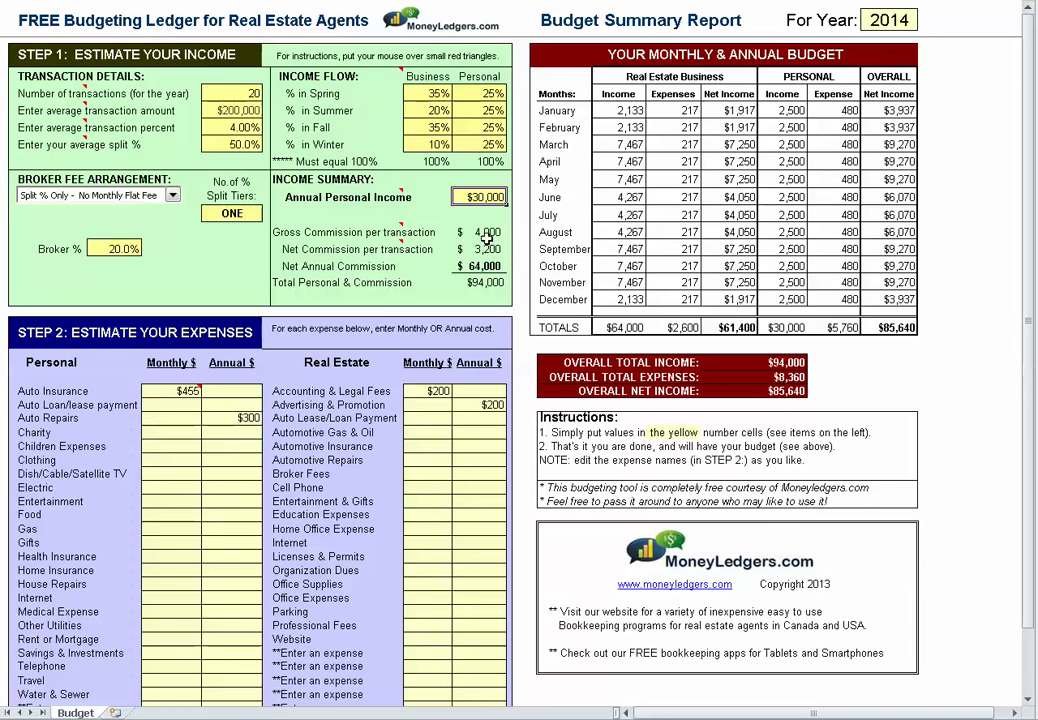
click(487, 233)
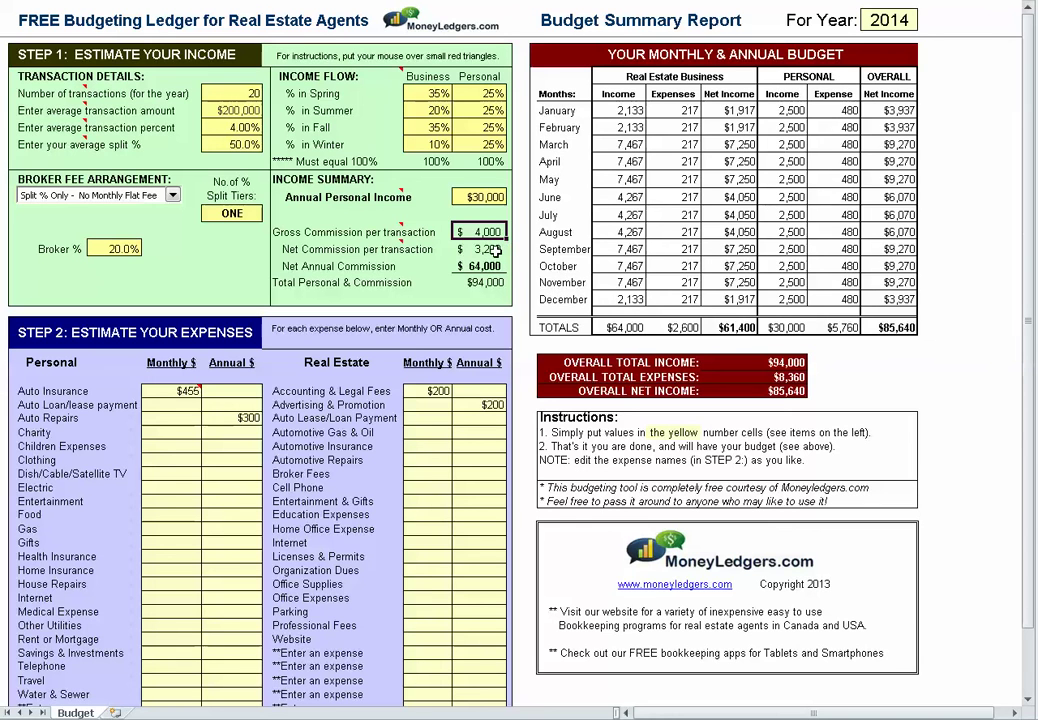
click(495, 251)
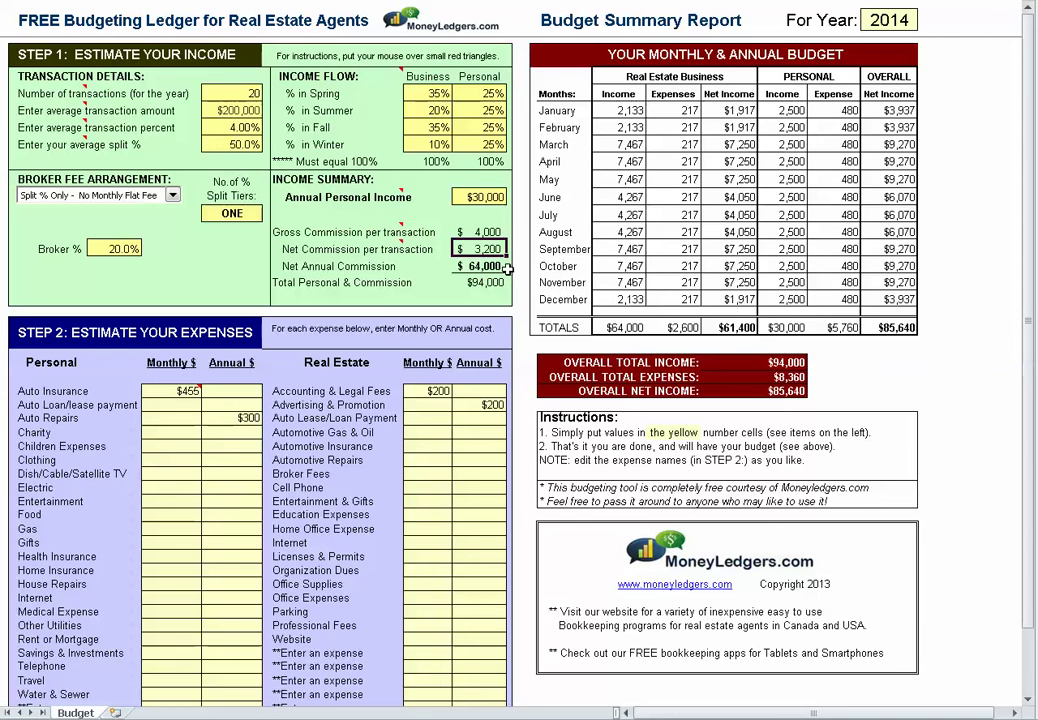
click(492, 268)
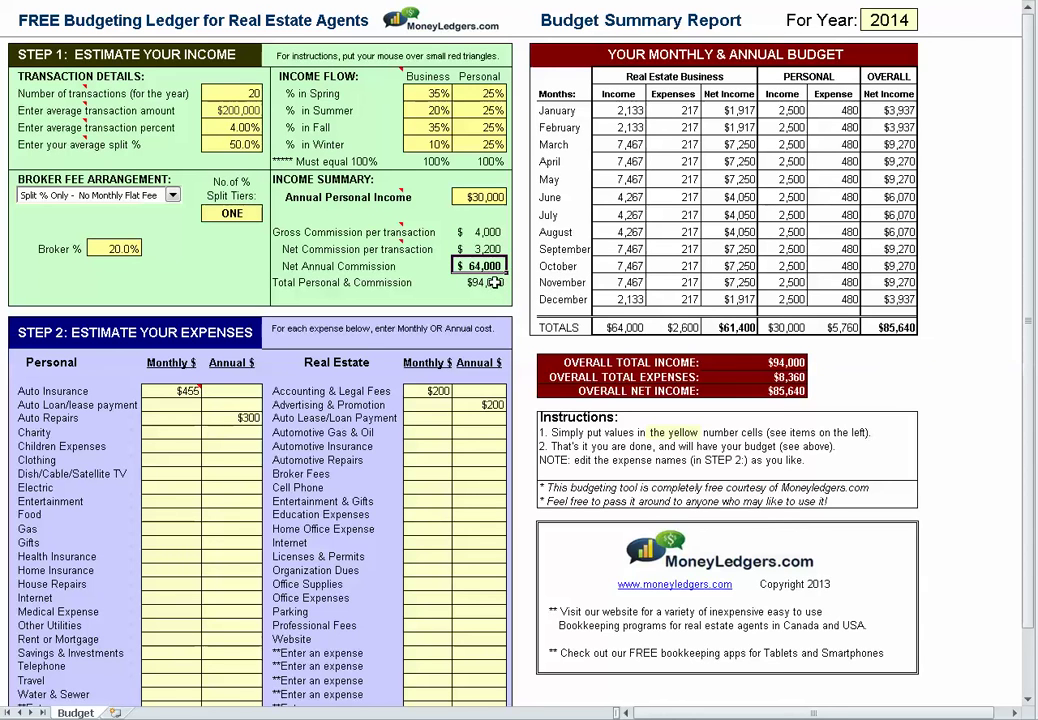
click(494, 283)
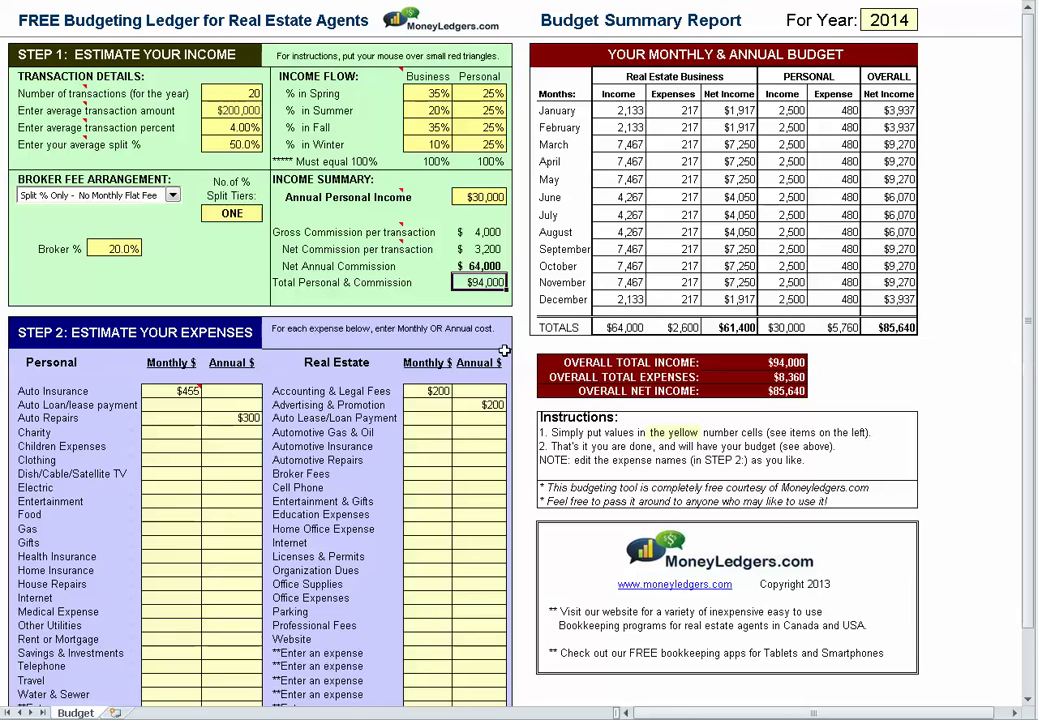
click(65, 336)
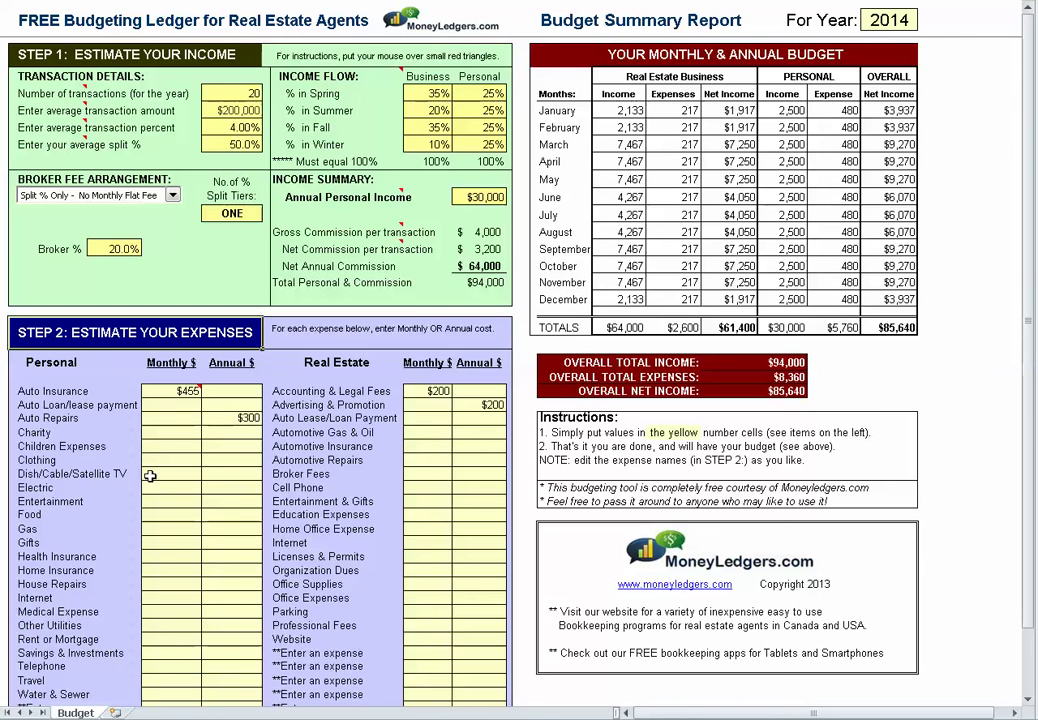
Step: Look over the personal expense list, including the Auto Insurance cost and Auto Repairs rows
drag(40, 362, 209, 670)
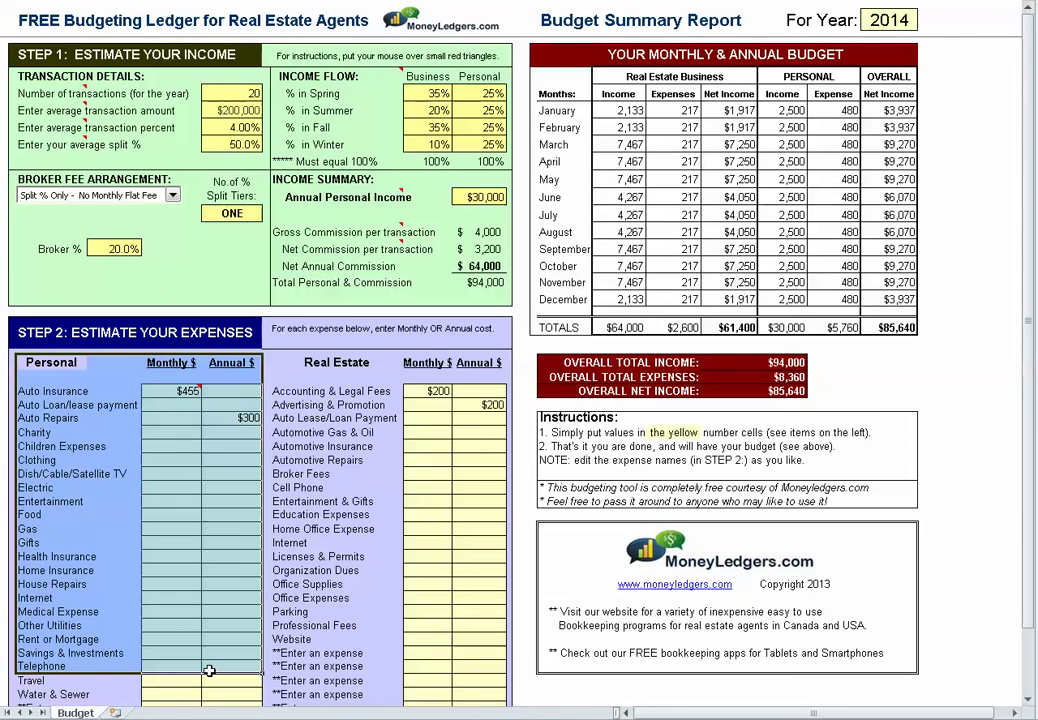
click(185, 391)
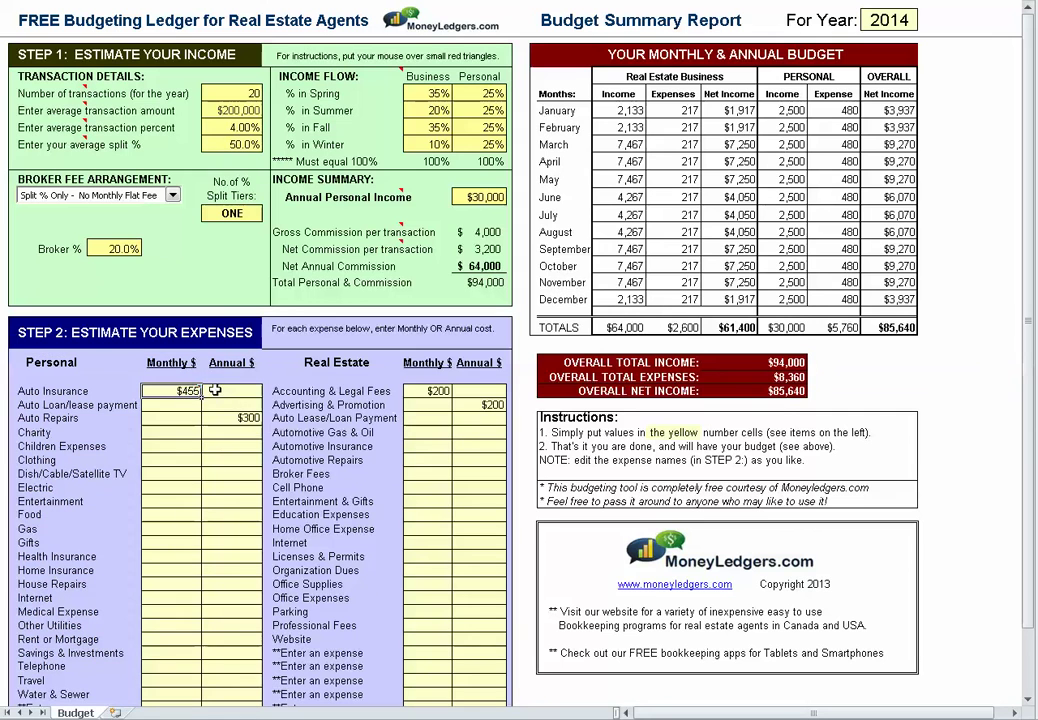
click(218, 391)
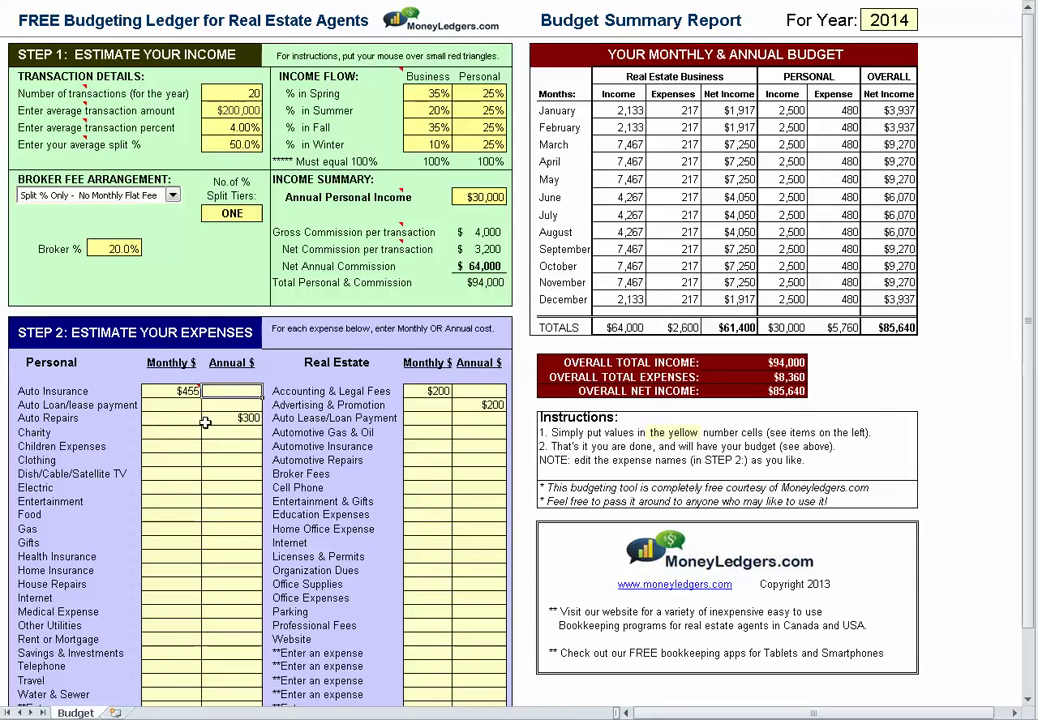
click(56, 418)
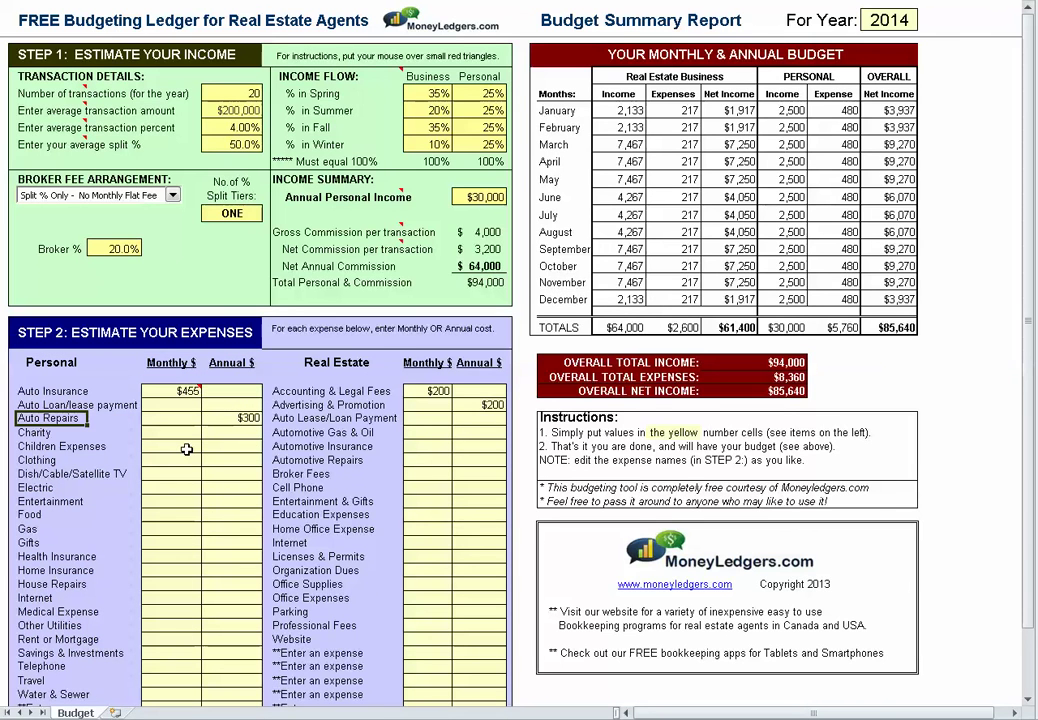
key(Up)
key(Right)
Step: Rename the Auto Loan/lease payment expense to Auto Loan with a $2,400 annual cost
click(45, 401)
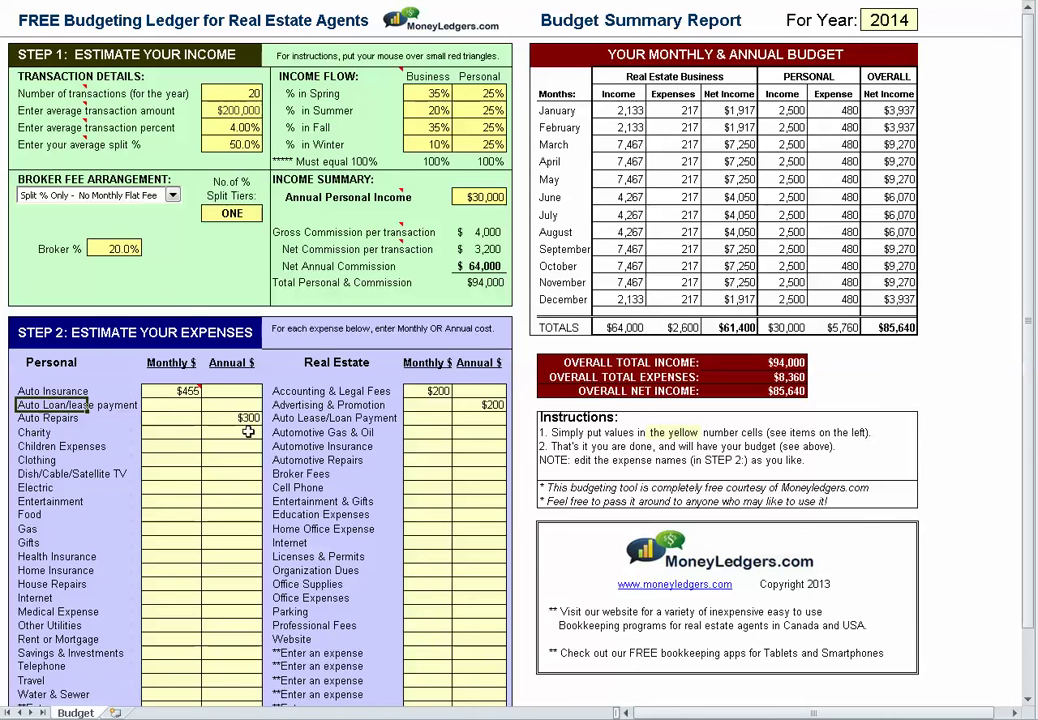
text(Auto Loan)
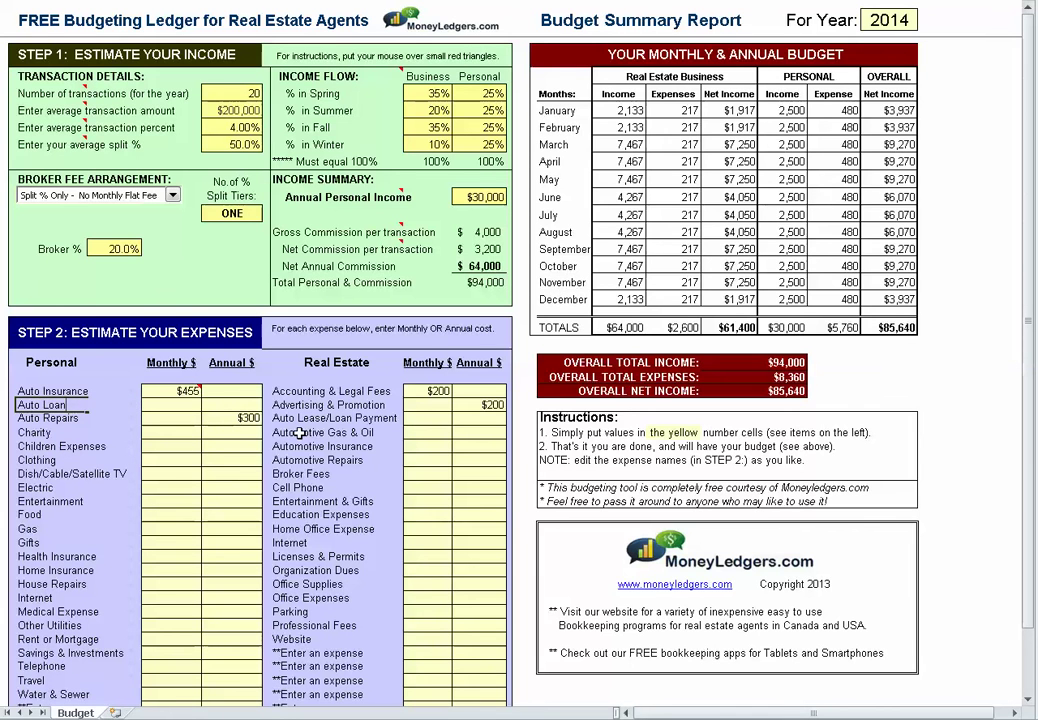
key(Tab)
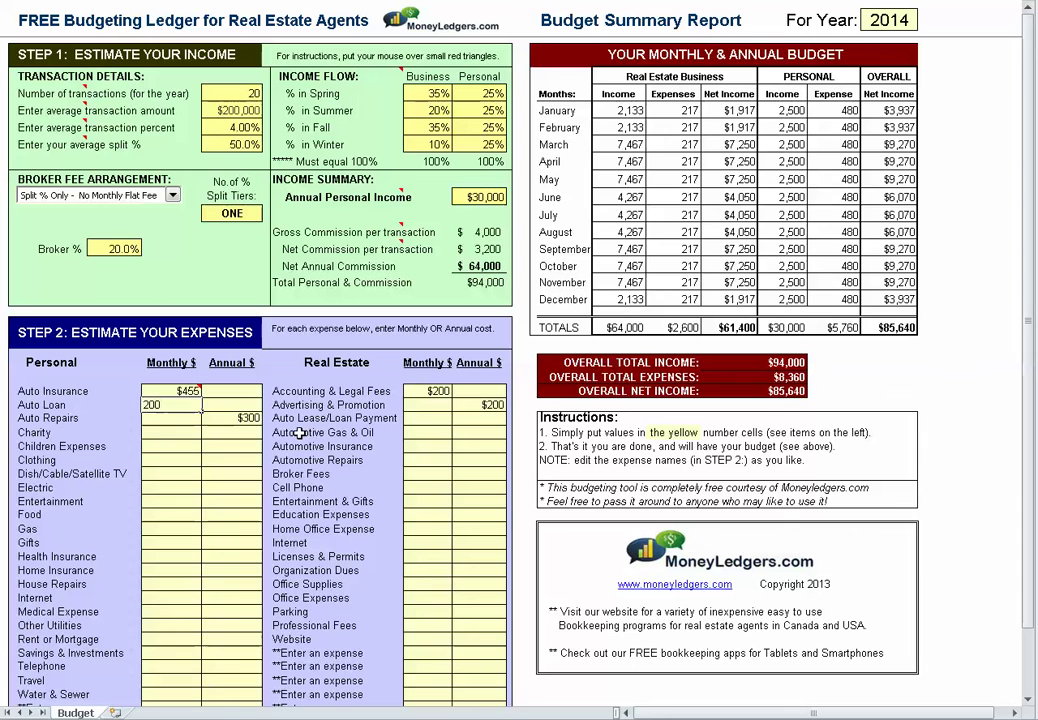
text(200)
key(Tab)
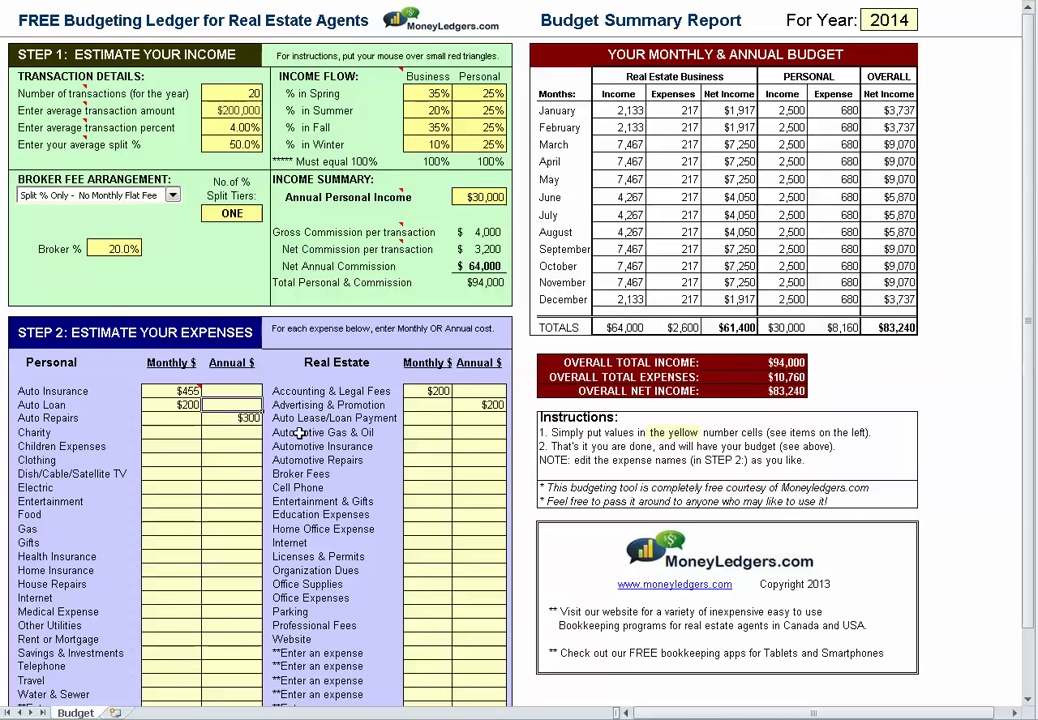
key(ctrl+z)
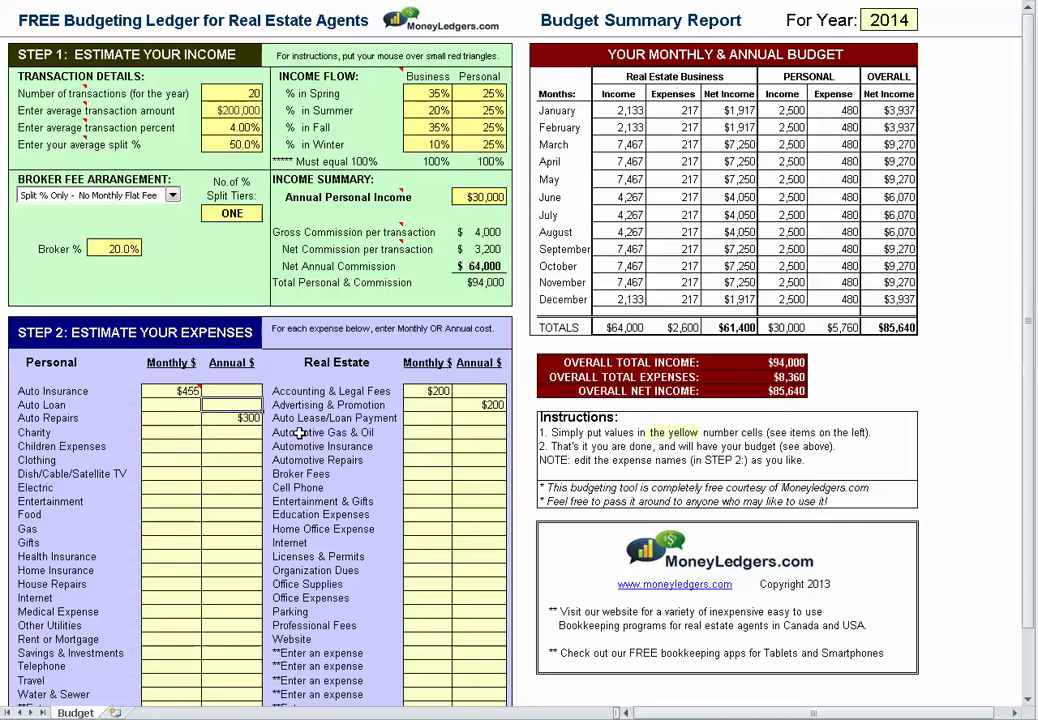
key(Return)
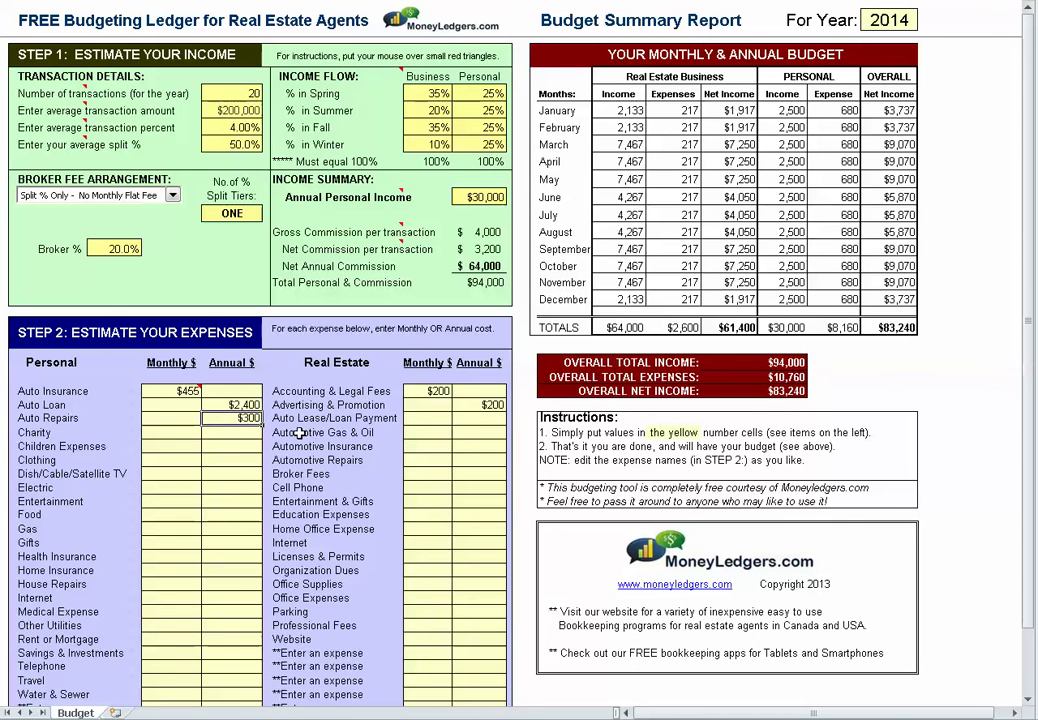
drag(182, 408, 216, 405)
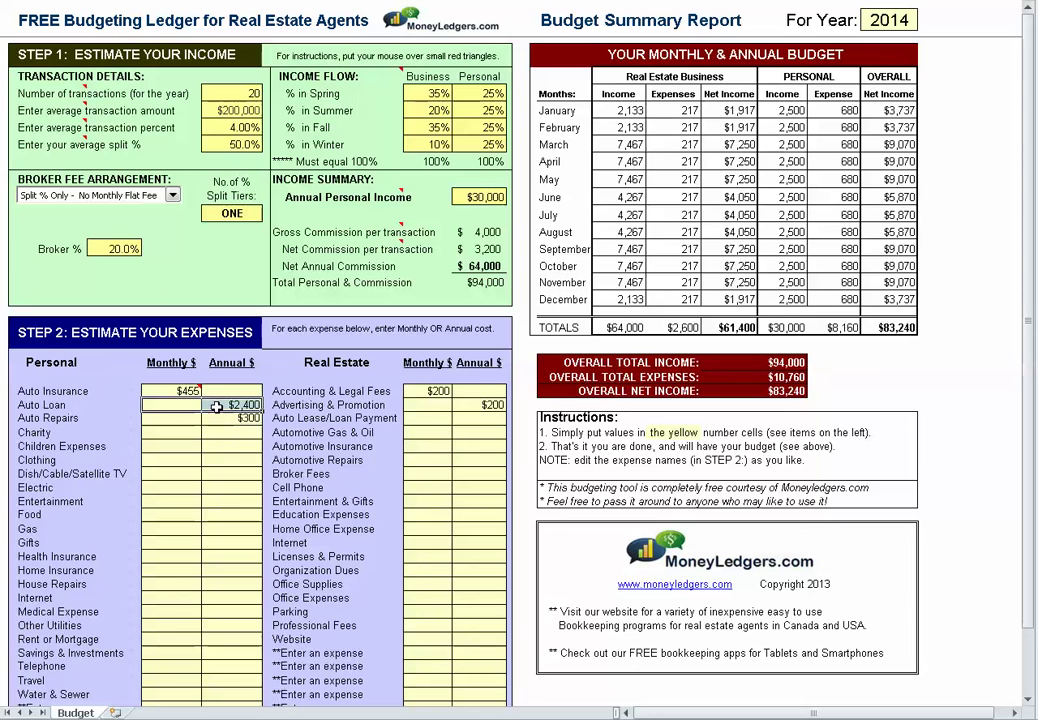
key(shift+Left)
click(229, 405)
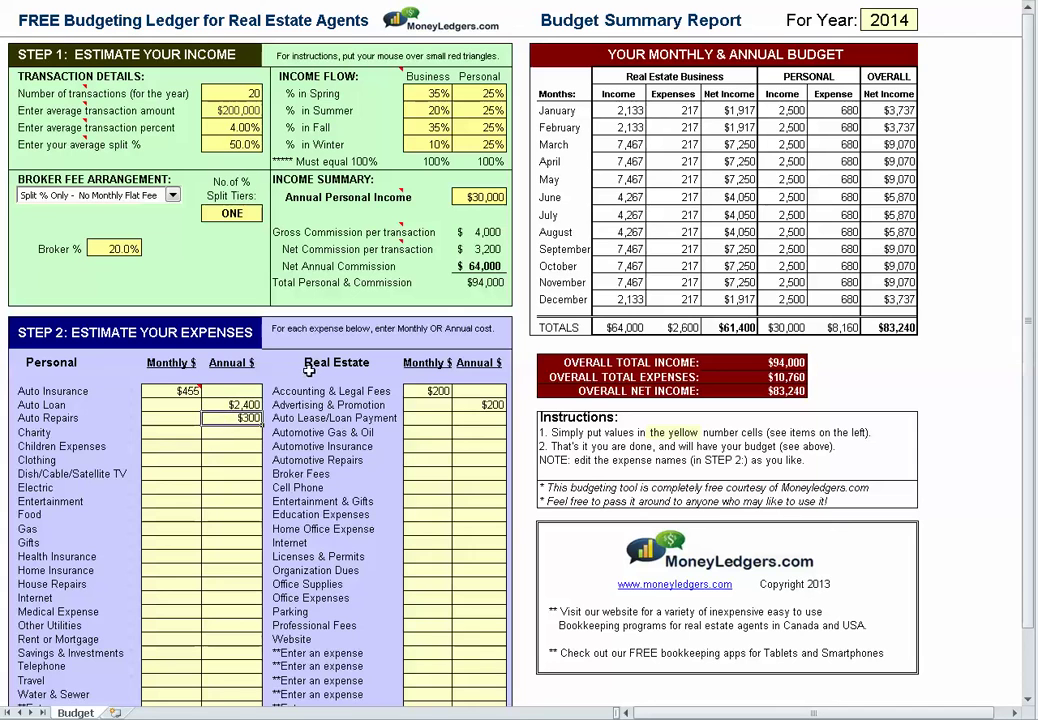
drag(313, 363, 464, 543)
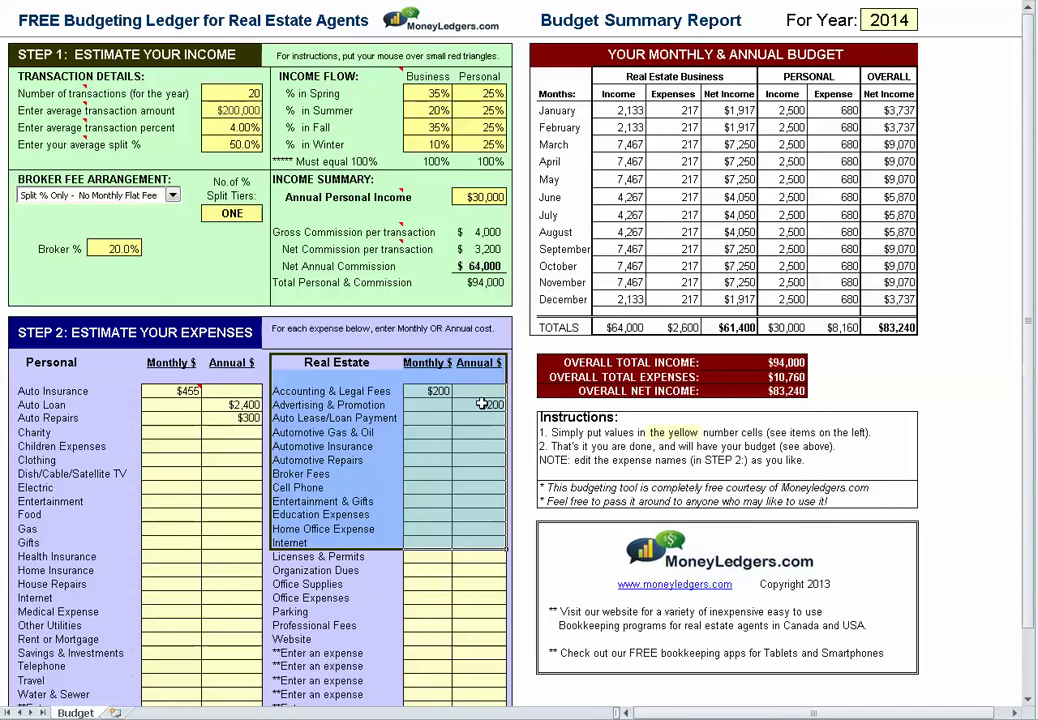
click(479, 404)
scroll(369, 481, down, 2)
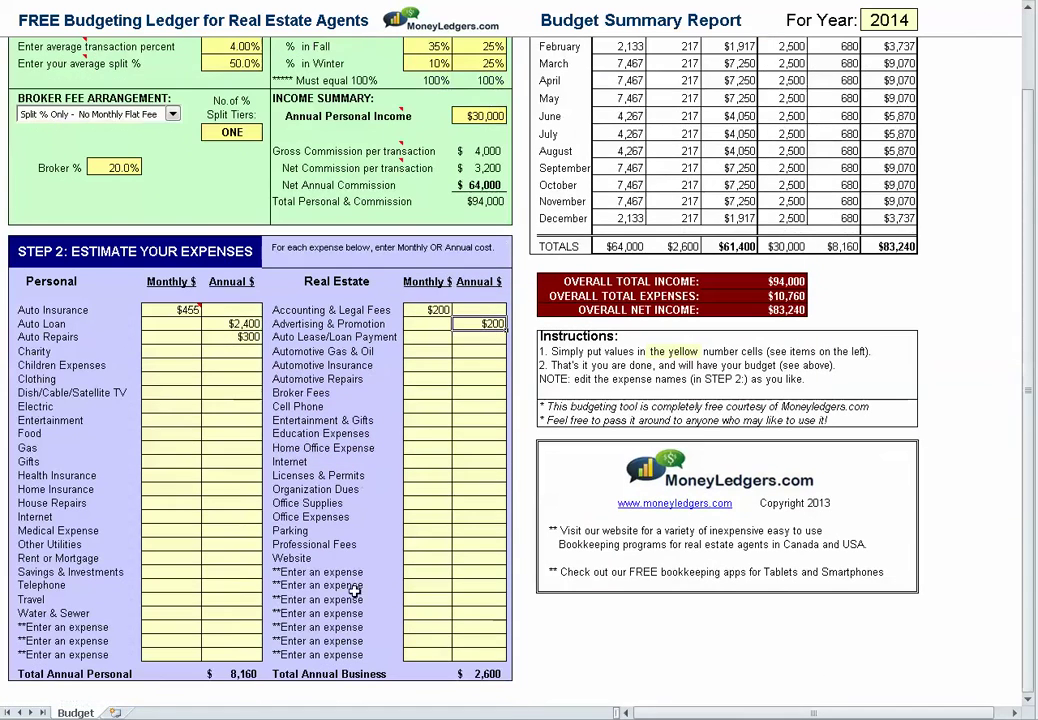
click(348, 585)
click(335, 625)
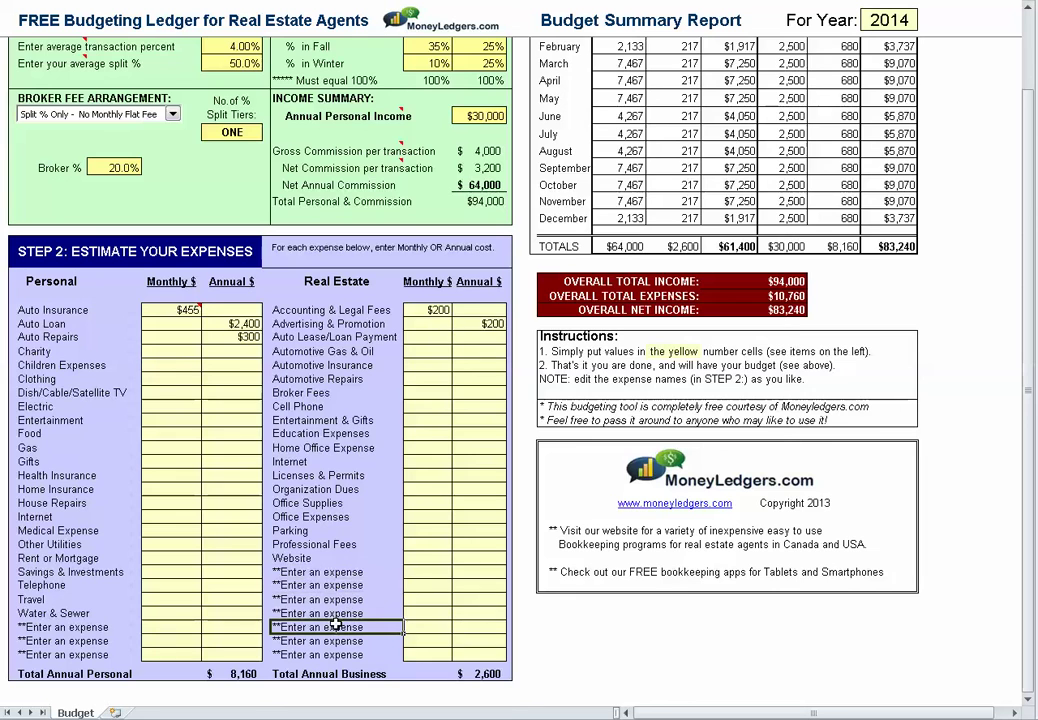
scroll(335, 627, up, 2)
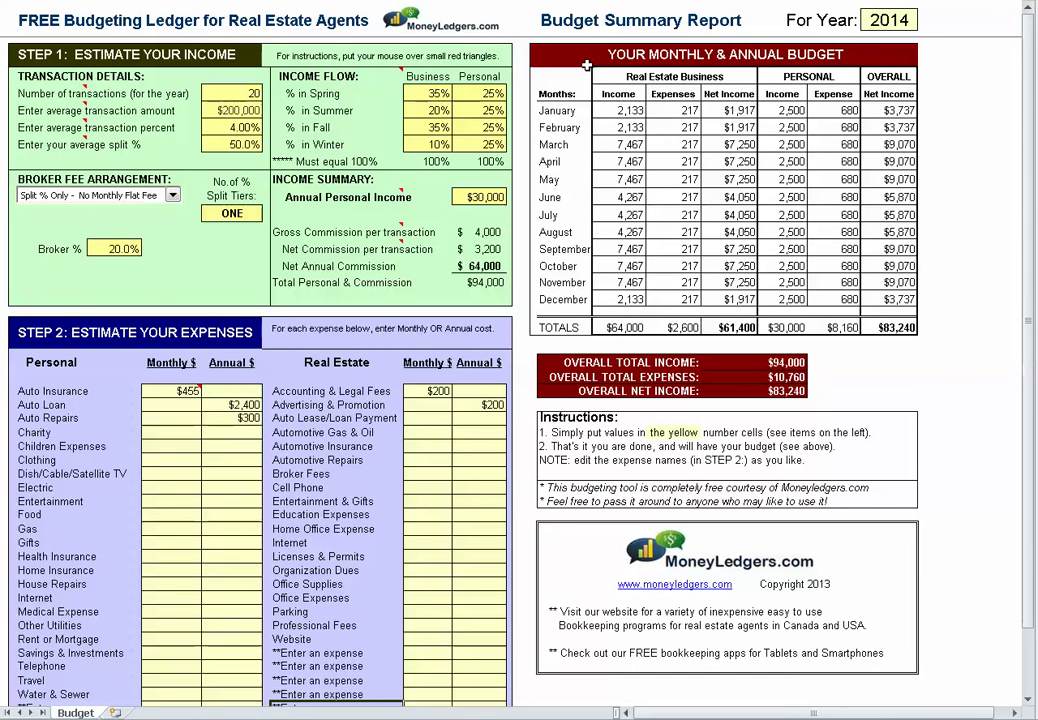
drag(563, 59, 715, 327)
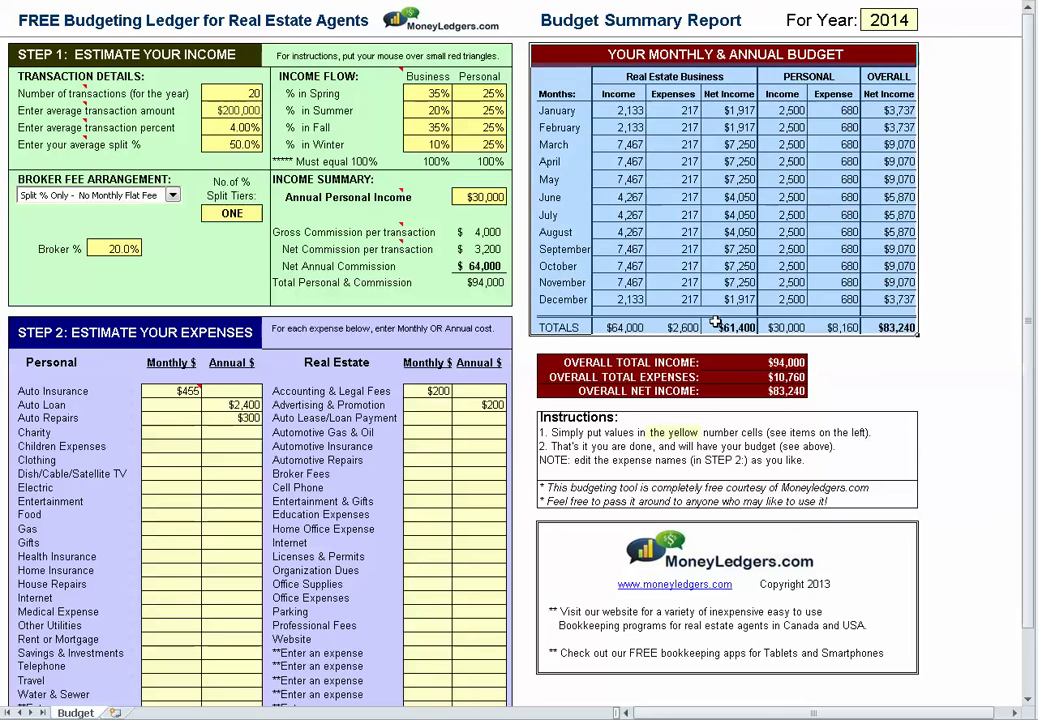
click(715, 327)
click(704, 362)
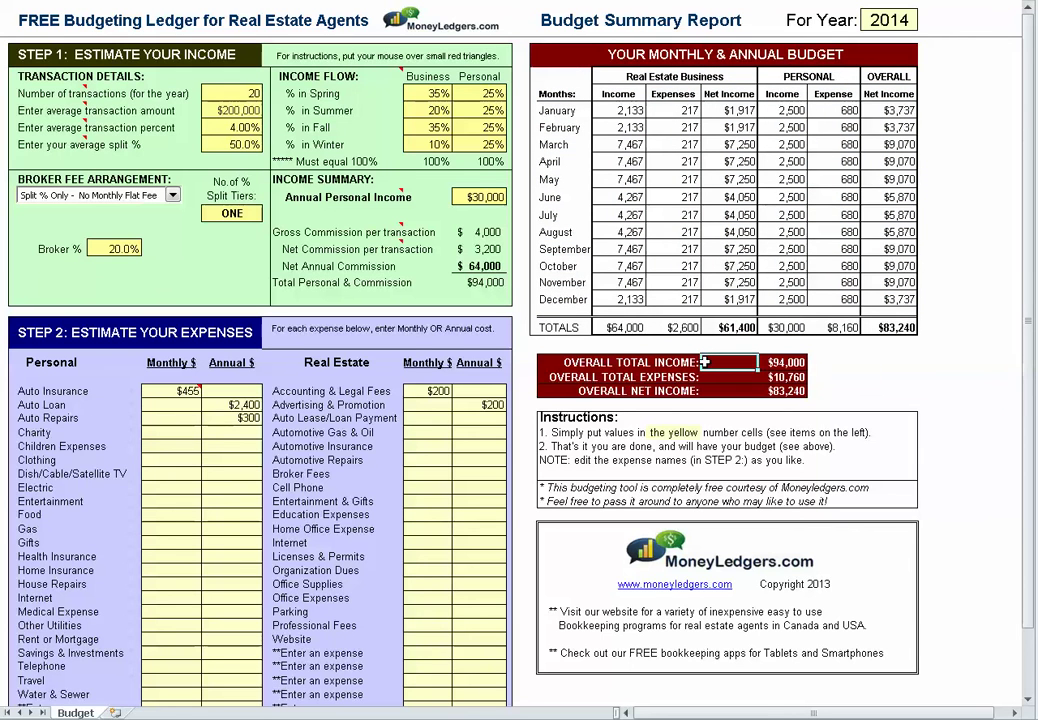
click(906, 20)
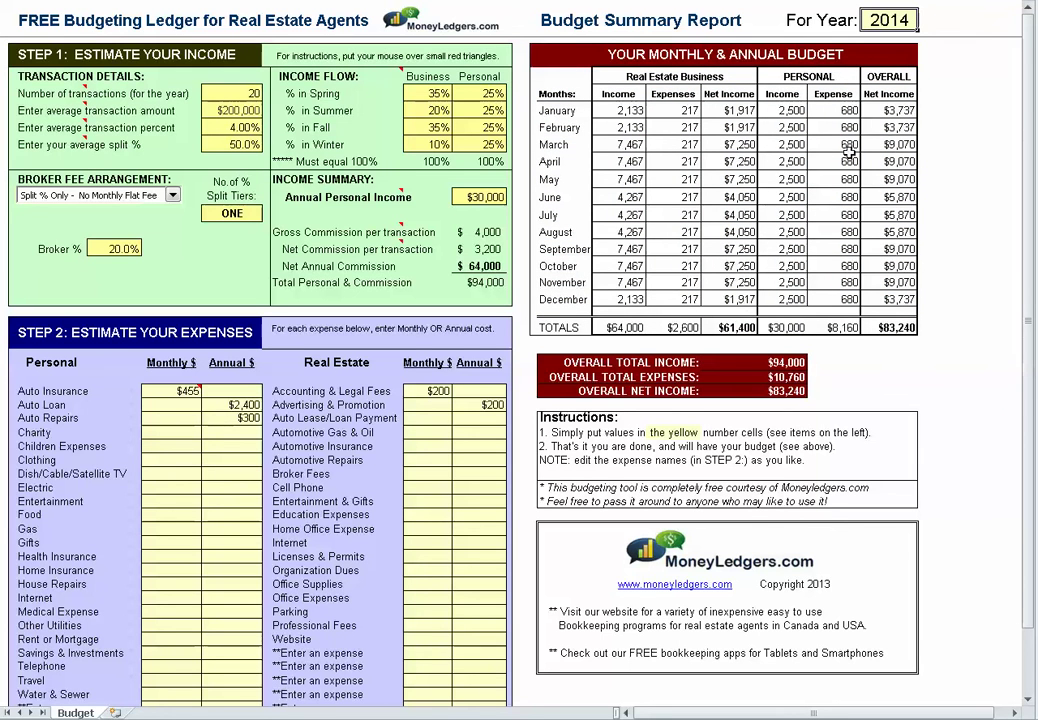